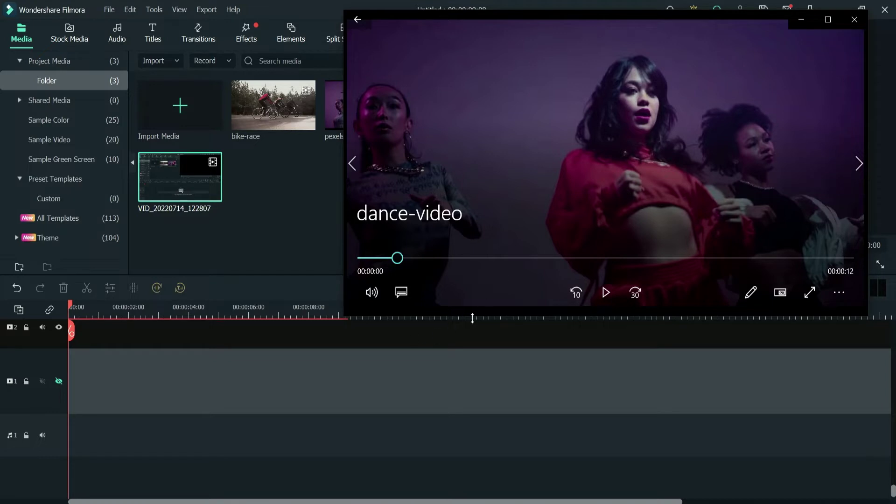
Step: Play the finished dance-video and race-video samples to examine how elements and titles follow the tracked people
{"action": "left_click", "coordinate": [606, 292]}
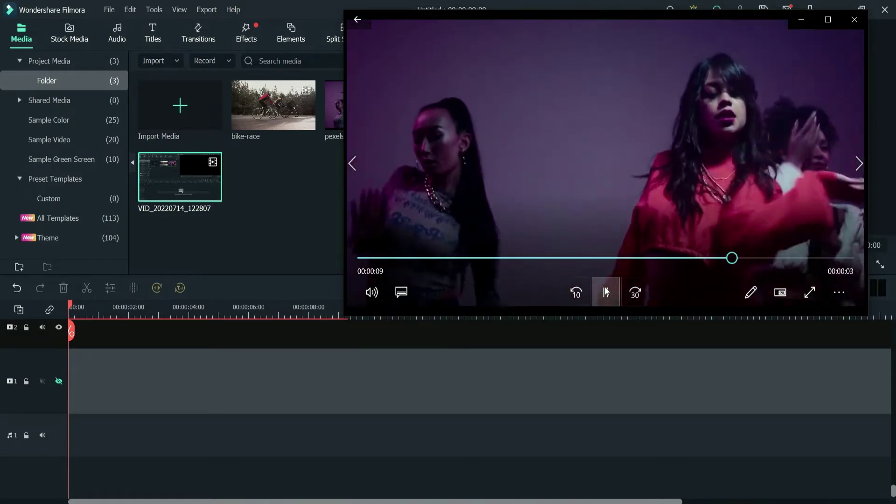
{"action": "left_click", "coordinate": [606, 292]}
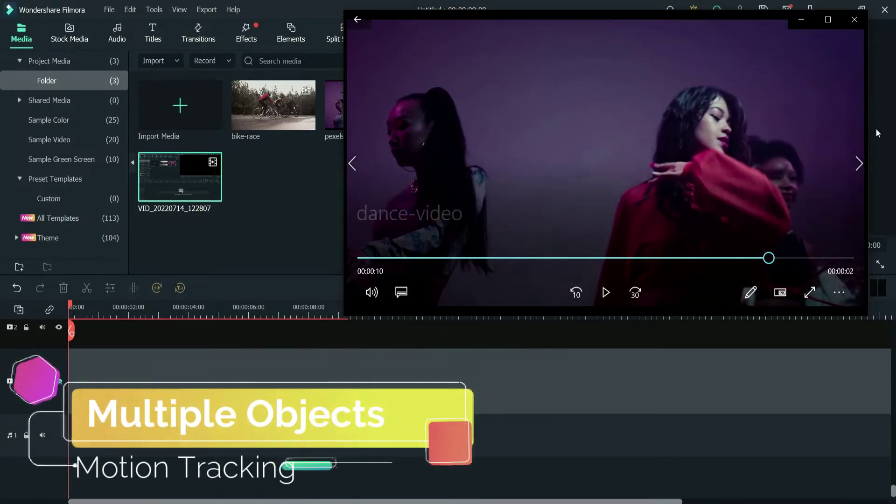
{"action": "left_click", "coordinate": [858, 164]}
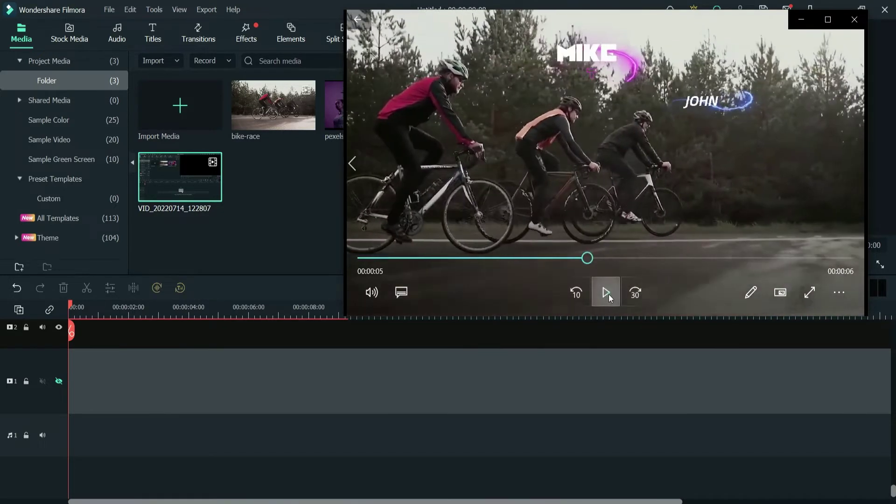
{"action": "left_click", "coordinate": [606, 292]}
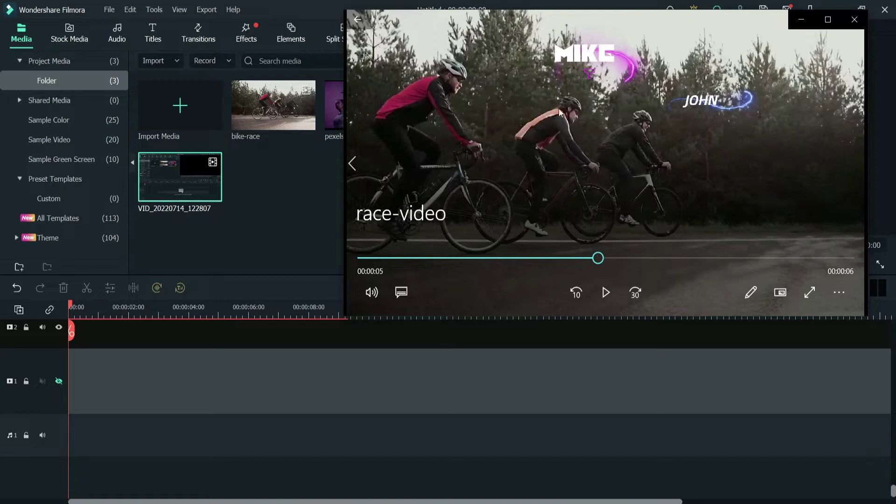
{"action": "left_click", "coordinate": [605, 293]}
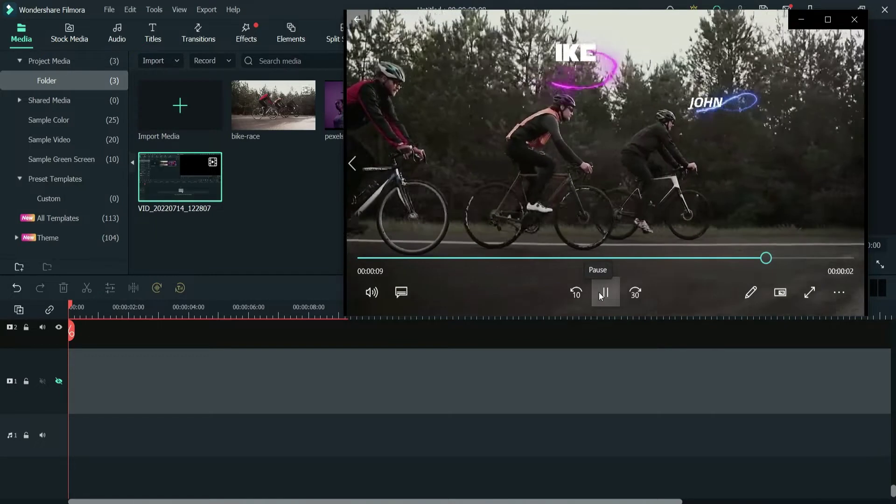
{"action": "left_click", "coordinate": [601, 295]}
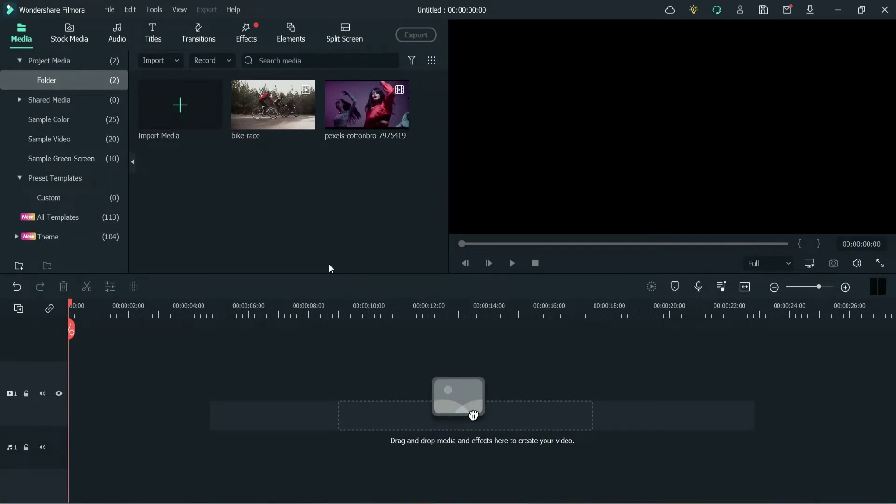
Step: Place the pexels-cottonbro-7975419 dance clip at the start of video track 1
{"action": "left_click", "coordinate": [68, 38]}
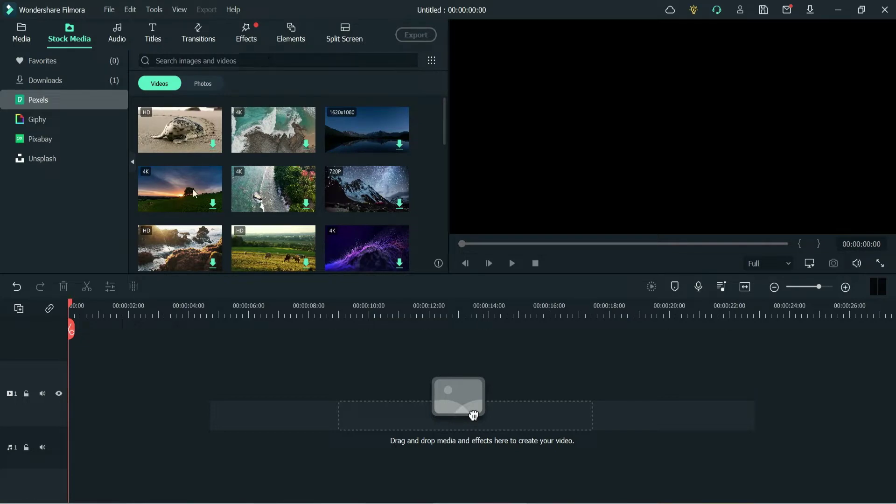
{"action": "left_click", "coordinate": [22, 38]}
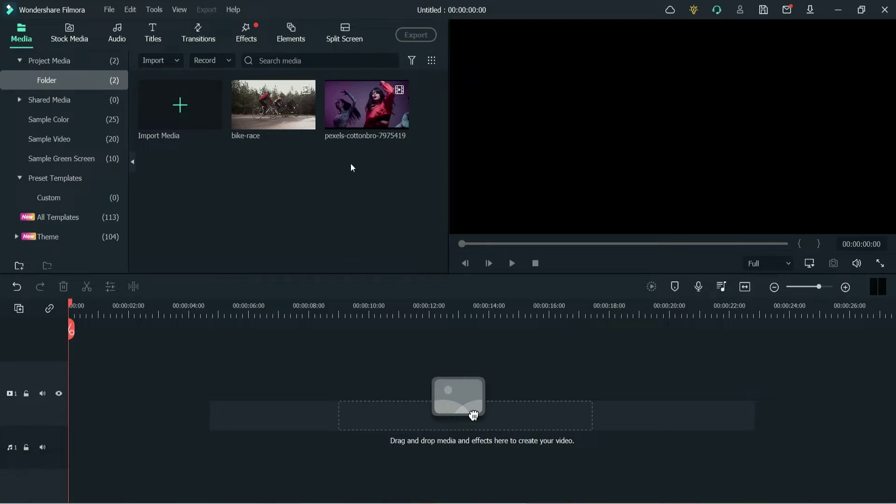
{"action": "left_click_drag", "start_coordinate": [366, 105], "coordinate": [333, 477]}
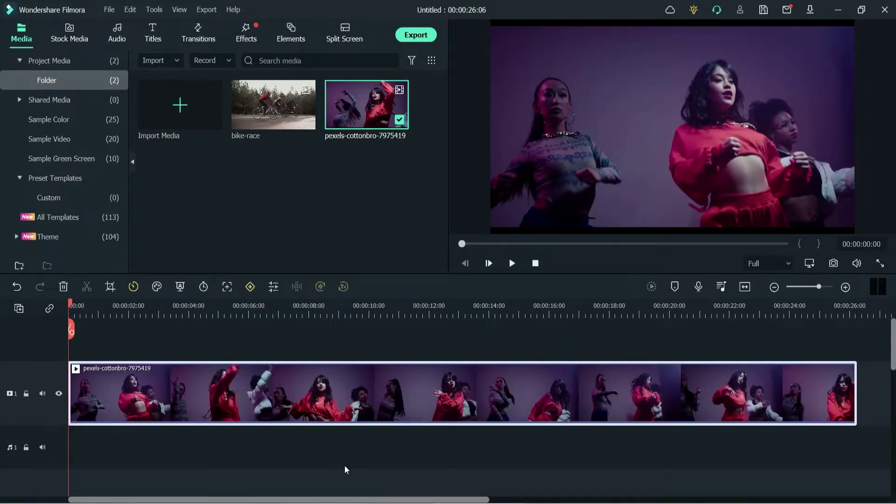
Step: Split the dance clip at 00:00:12:15 and delete the part after the cut
{"action": "key", "text": "space"}
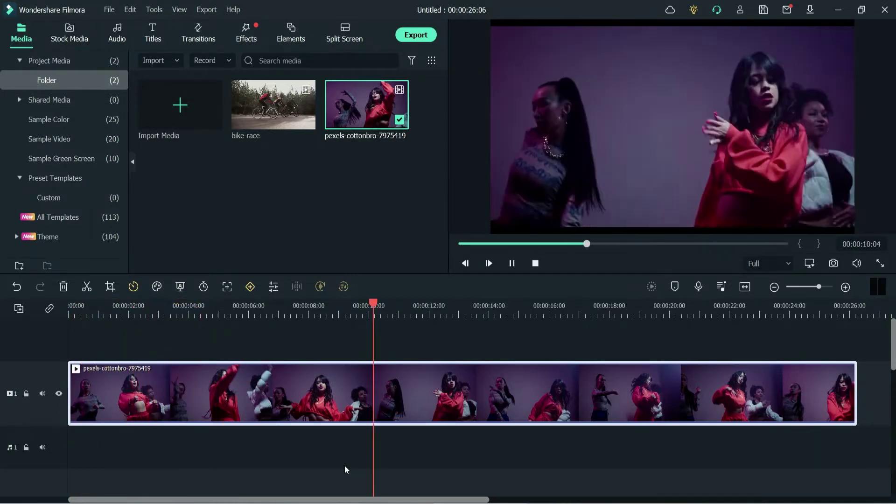
{"action": "key", "text": "space"}
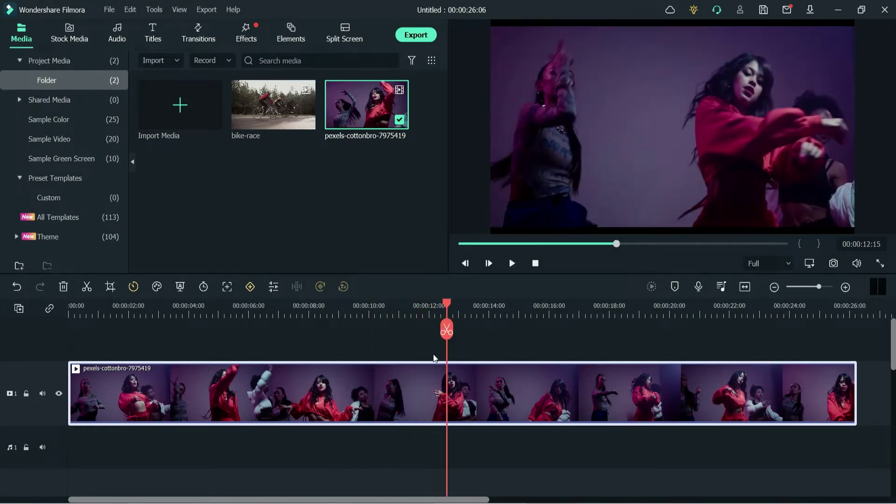
{"action": "left_click", "coordinate": [444, 332]}
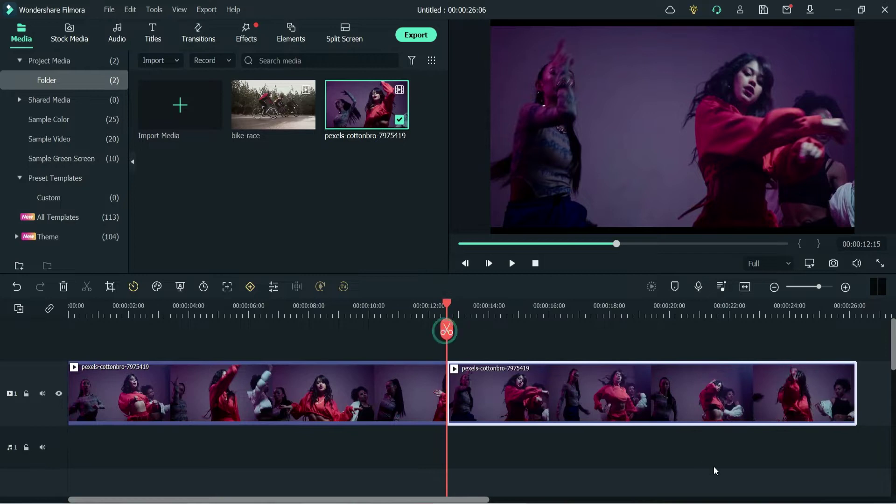
{"action": "key", "text": "Delete"}
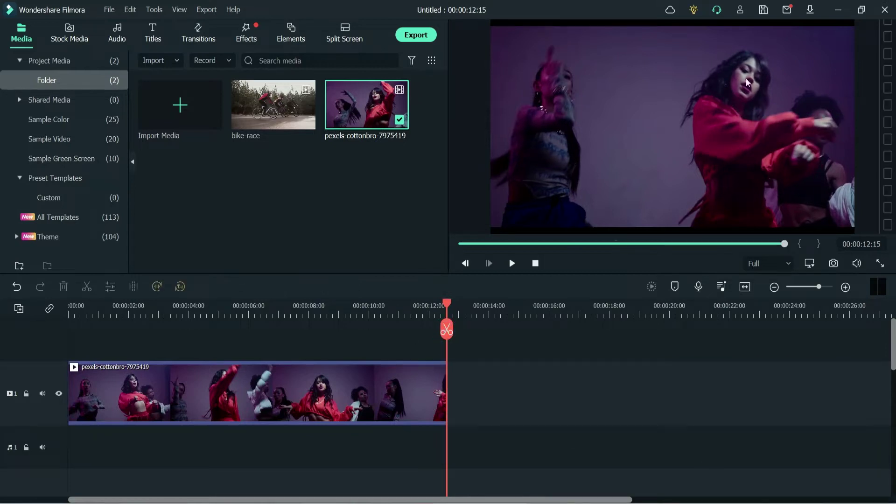
Step: Enable motion tracking on the shortened dance clip, with the playhead at its first frame
{"action": "left_click_drag", "start_coordinate": [447, 303], "coordinate": [41, 303]}
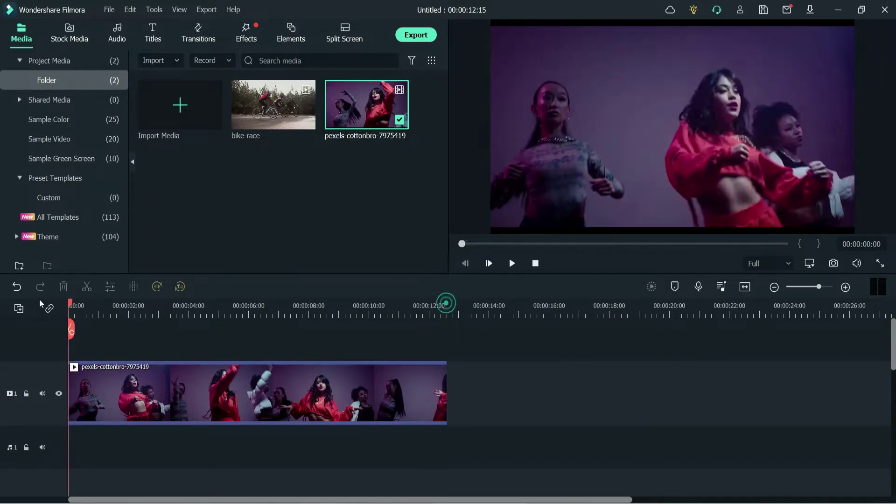
{"action": "left_click", "coordinate": [240, 397]}
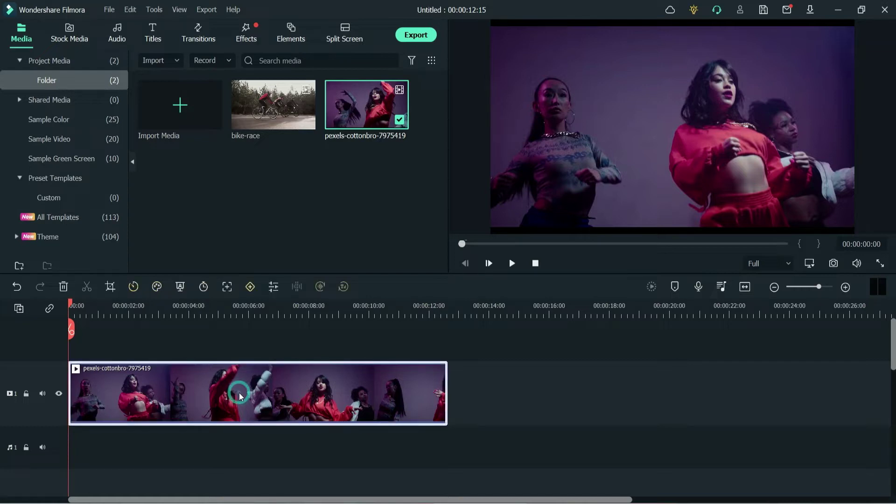
{"action": "left_click", "coordinate": [227, 287]}
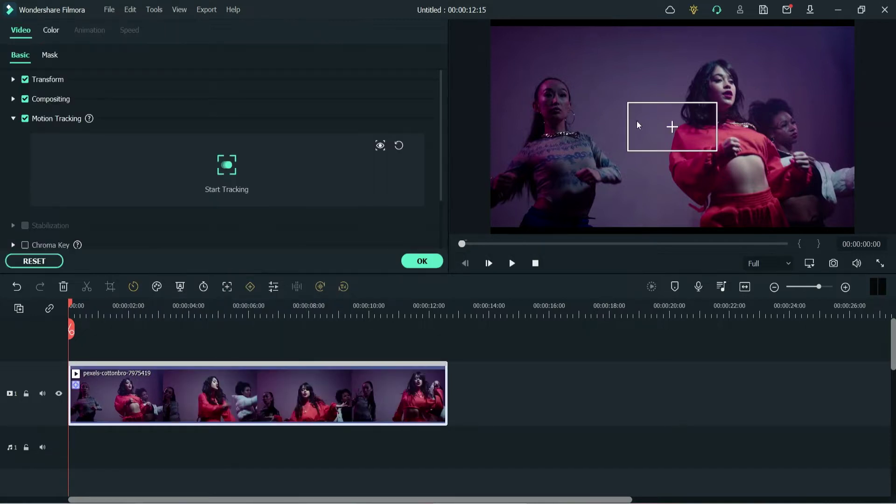
Step: Fit the tracking box around the dancer in red from head to hips, run the tracking and accept it
{"action": "mouse_move", "coordinate": [639, 131]}
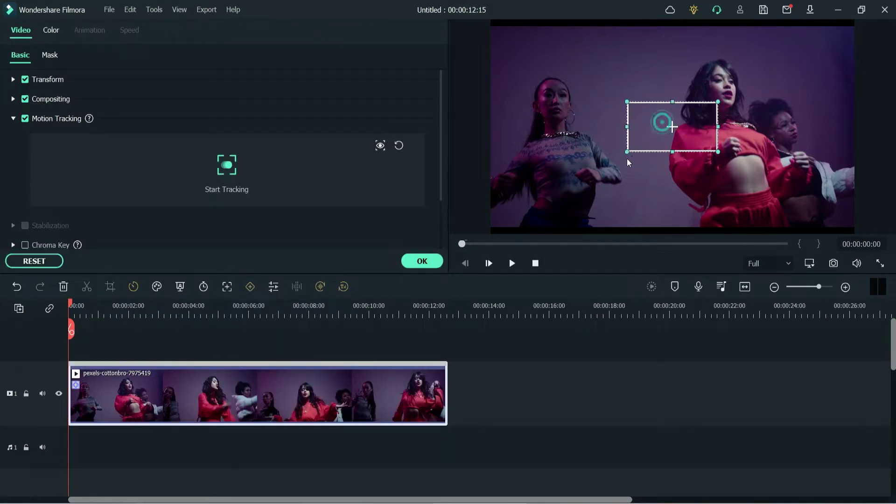
{"action": "left_click_drag", "start_coordinate": [627, 152], "coordinate": [640, 145]}
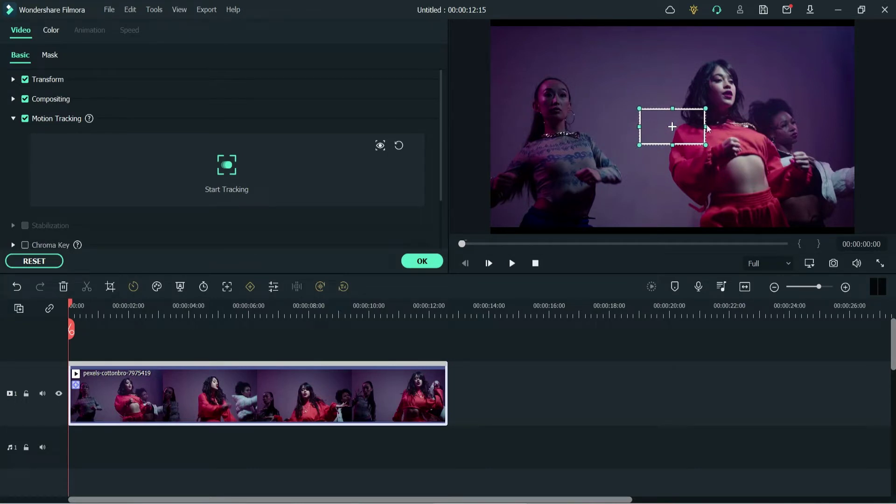
{"action": "left_click_drag", "start_coordinate": [707, 127], "coordinate": [724, 113]}
{"action": "mouse_move", "coordinate": [705, 85]}
{"action": "left_mouse_down"}
{"action": "mouse_move", "coordinate": [697, 84]}
{"action": "mouse_move", "coordinate": [720, 86]}
{"action": "left_mouse_up"}
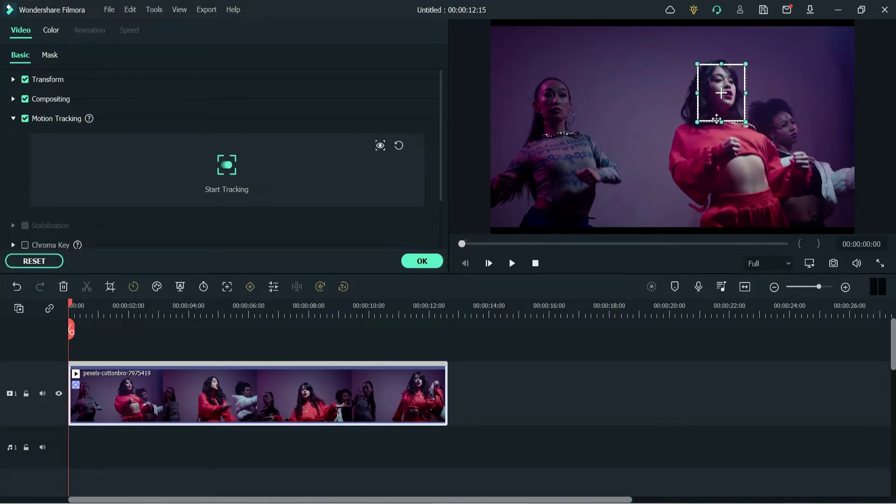
{"action": "left_click_drag", "start_coordinate": [722, 122], "coordinate": [732, 164]}
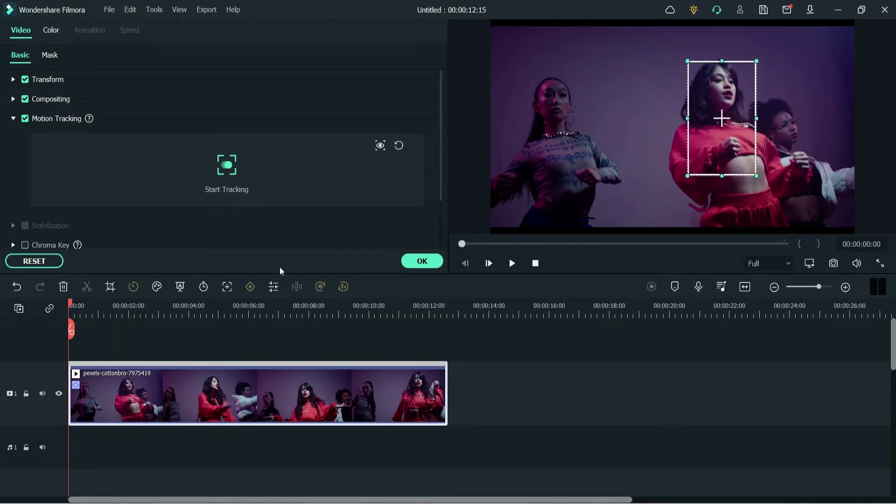
{"action": "left_click_drag", "start_coordinate": [722, 176], "coordinate": [724, 204]}
{"action": "left_click_drag", "start_coordinate": [723, 141], "coordinate": [684, 140]}
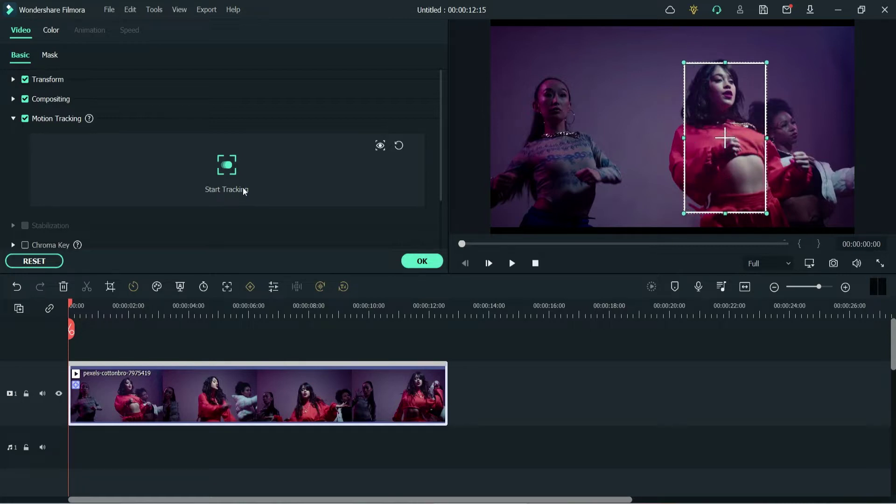
{"action": "left_click", "coordinate": [227, 166]}
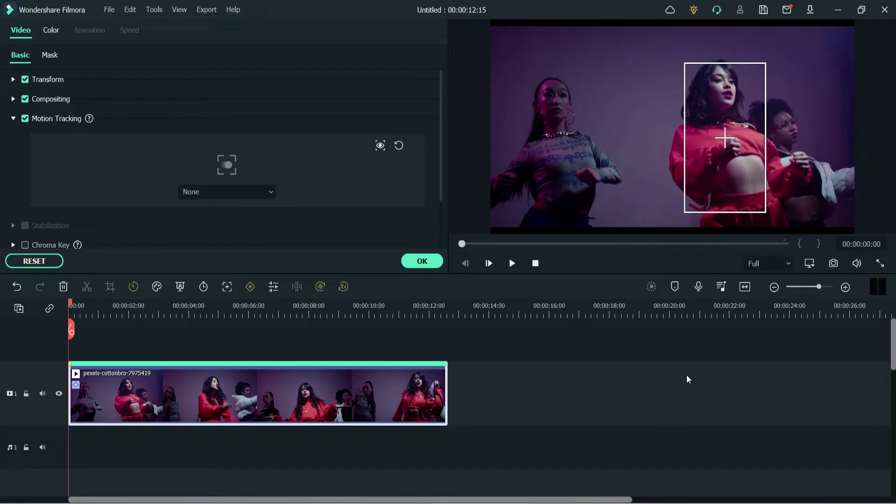
{"action": "left_click", "coordinate": [424, 259]}
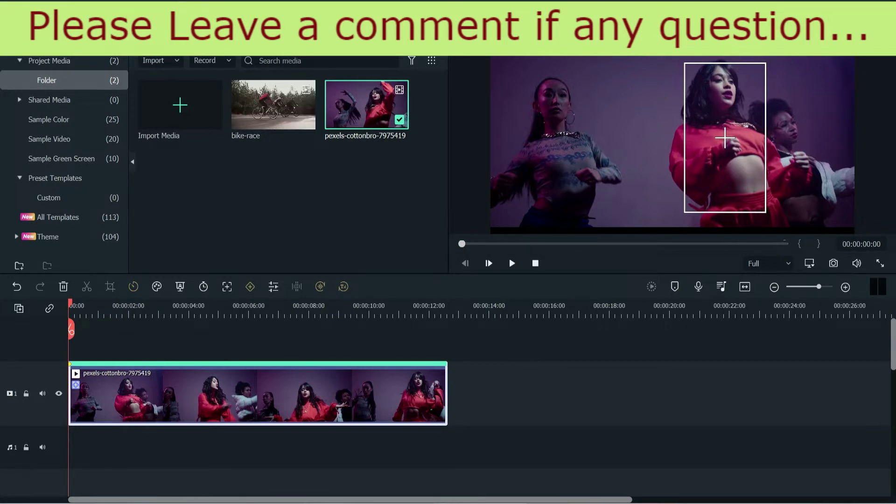
Step: Find the Hipster Pet Pack Element 06 crown by searching "crown" and place it above the dance clip, starting at about 00:00:02:19
{"action": "left_click", "coordinate": [291, 38]}
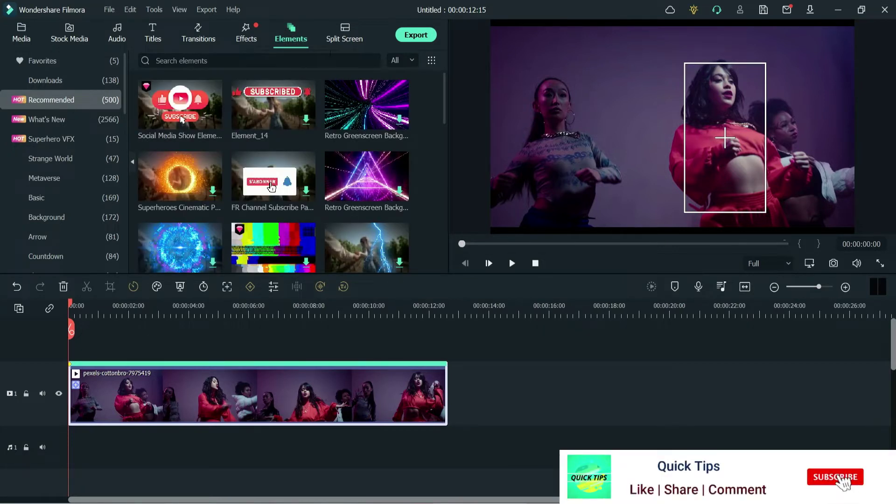
{"action": "left_click", "coordinate": [202, 61]}
{"action": "type", "text": "crown"}
{"action": "key", "text": "Return"}
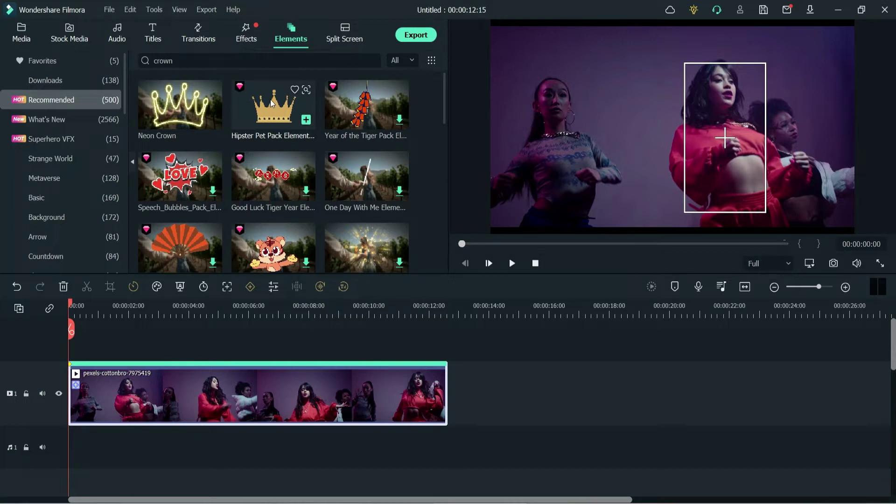
{"action": "left_click_drag", "start_coordinate": [279, 104], "coordinate": [150, 341]}
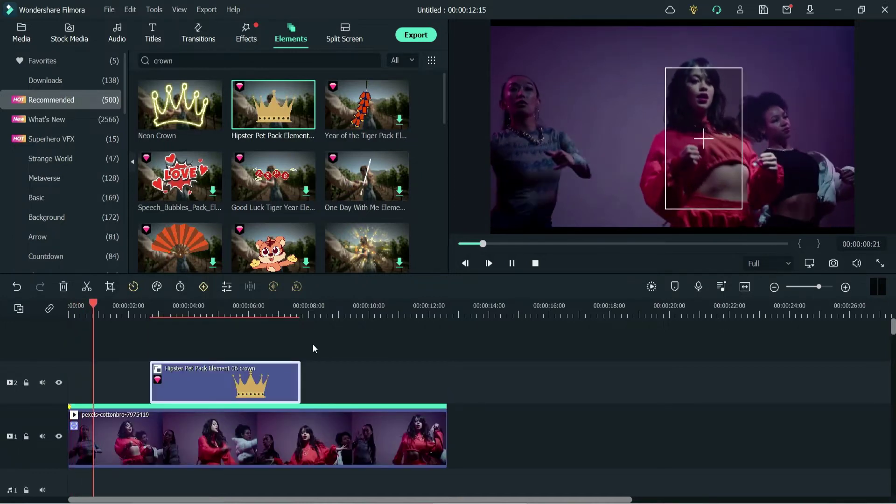
{"action": "key", "text": "space"}
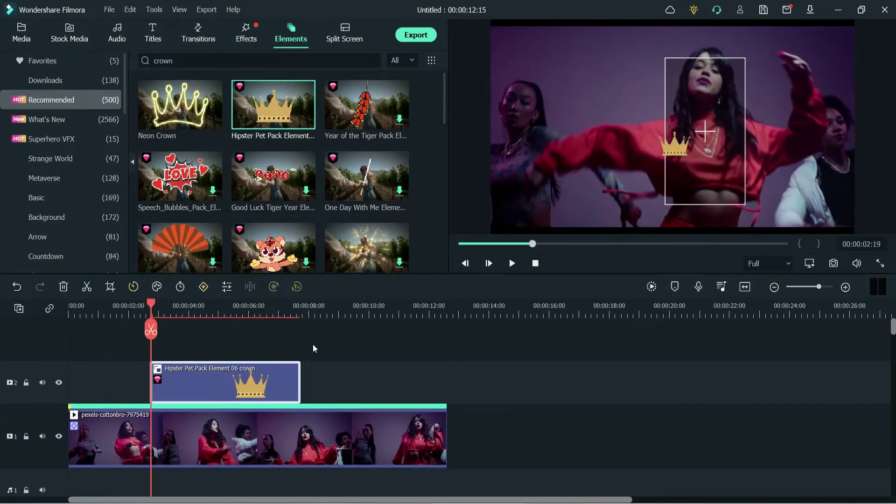
Step: Link the Hipster Pet Pack crown element to the dance clip's motion tracking
{"action": "double_click", "coordinate": [229, 444]}
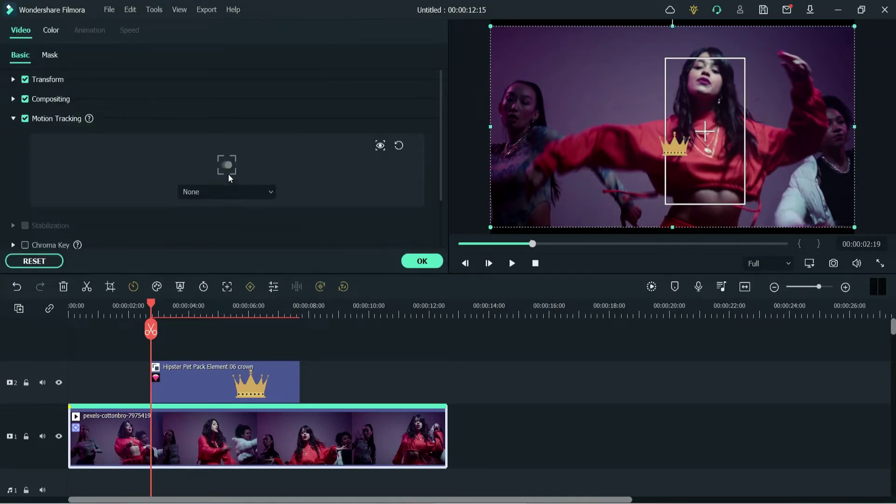
{"action": "left_click", "coordinate": [227, 192]}
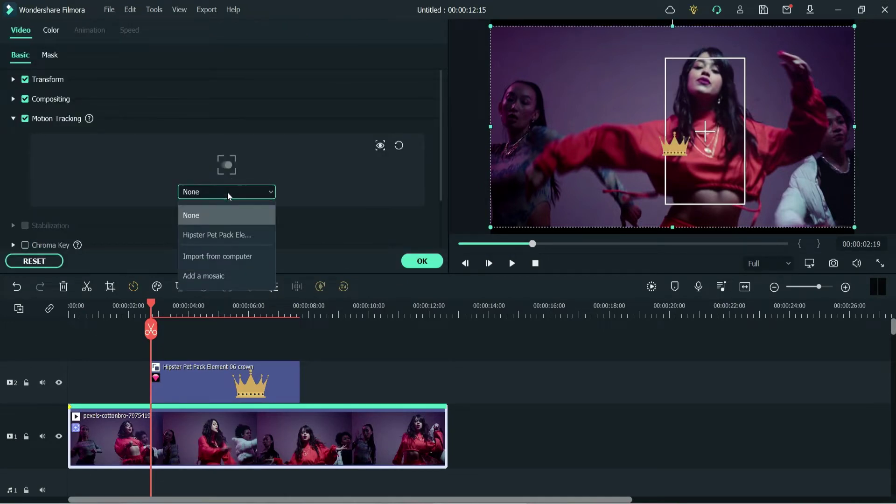
{"action": "left_click", "coordinate": [228, 235]}
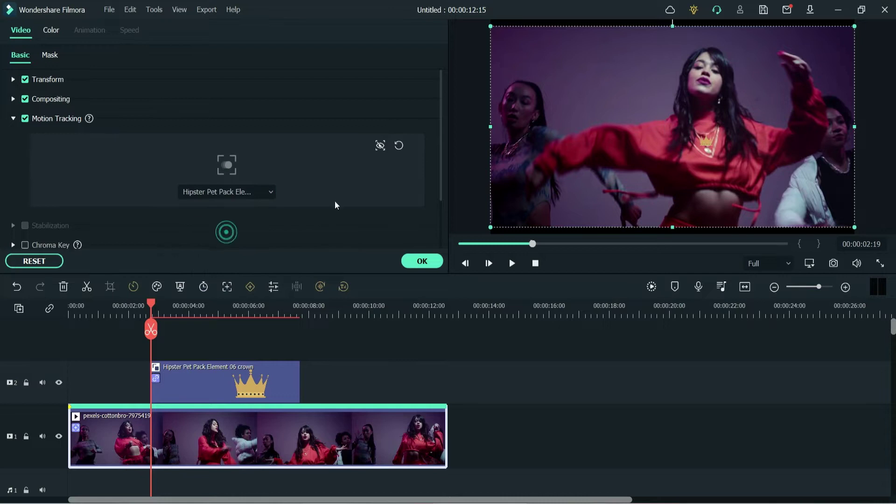
Step: At 00:00:05:06, shrink the crown to about head width and set it on top of the dancer in red's head
{"action": "left_click", "coordinate": [700, 141]}
{"action": "left_click", "coordinate": [225, 310]}
{"action": "left_click", "coordinate": [706, 118]}
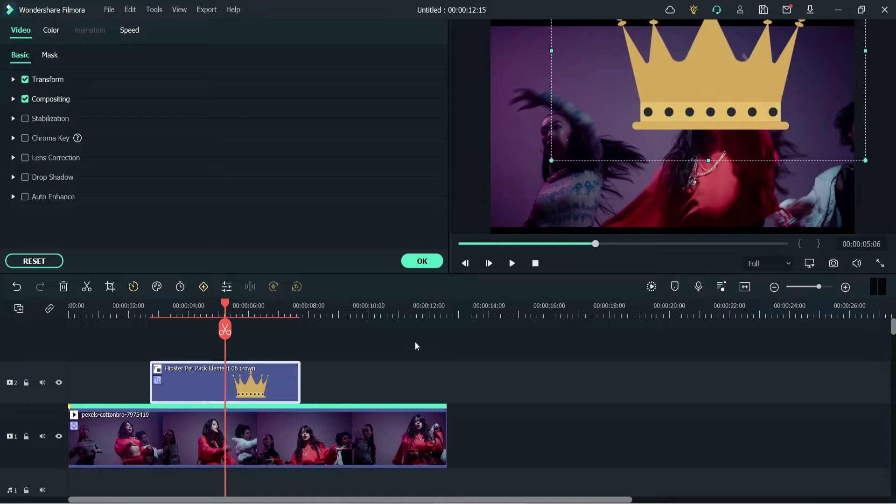
{"action": "left_click_drag", "start_coordinate": [866, 160], "coordinate": [738, 81]}
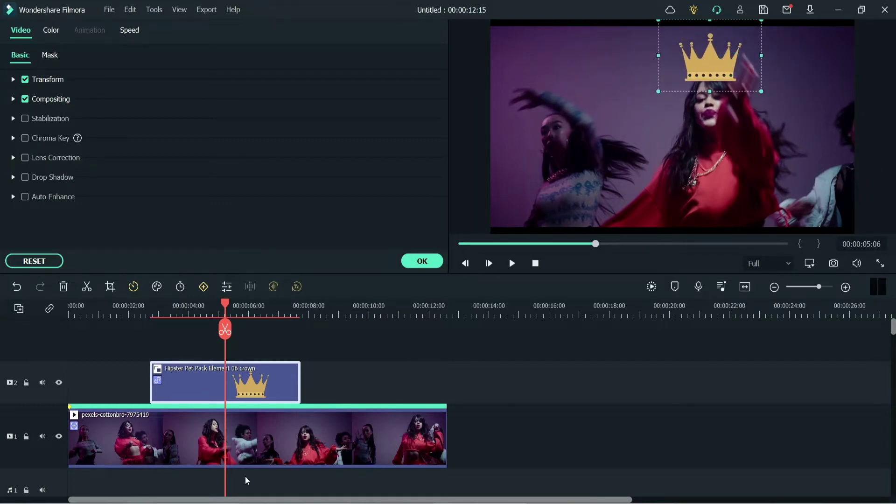
Step: Show the dance clip's tracking box and nudge the crown so it sits centred just above the box
{"action": "left_click", "coordinate": [282, 449]}
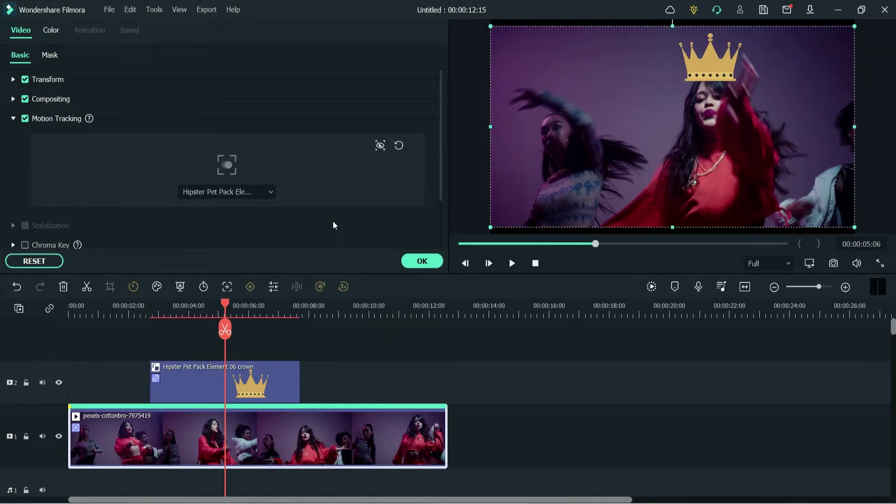
{"action": "left_click", "coordinate": [381, 146]}
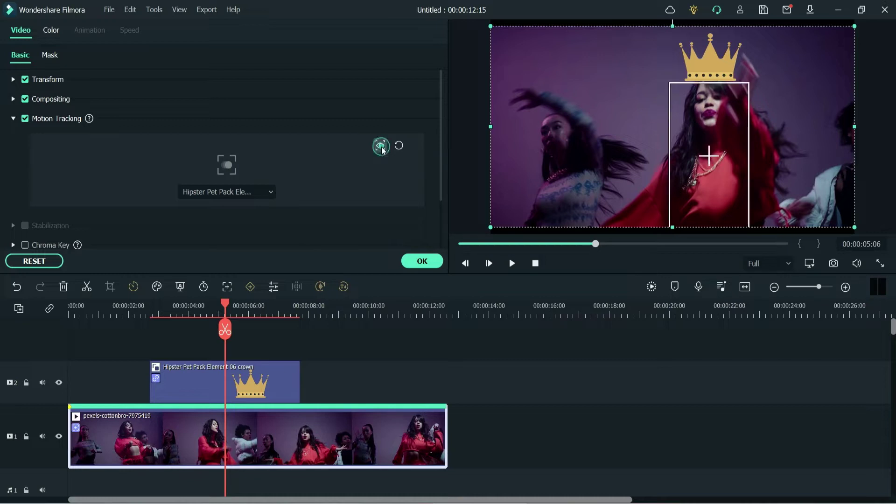
{"action": "left_click_drag", "start_coordinate": [719, 71], "coordinate": [720, 63]}
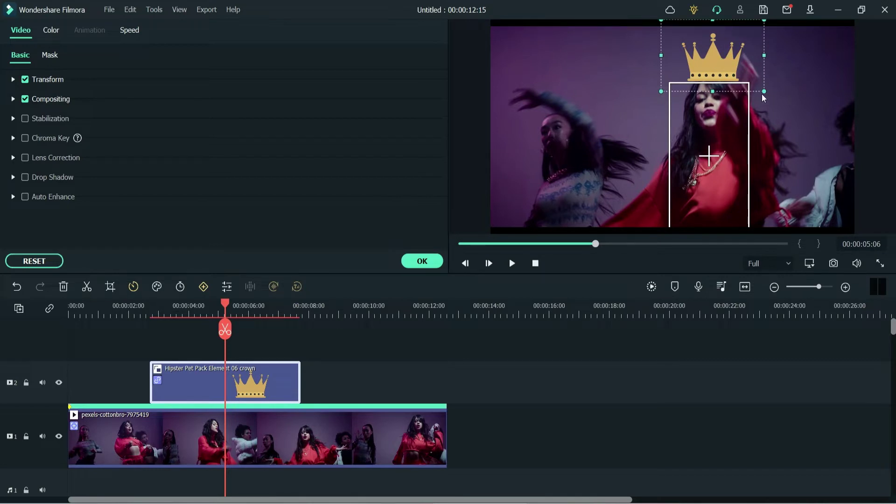
Step: Shrink the crown slightly above the dancer in red, accept the settings, and play the video from near its start
{"action": "left_click_drag", "start_coordinate": [763, 21], "coordinate": [761, 21]}
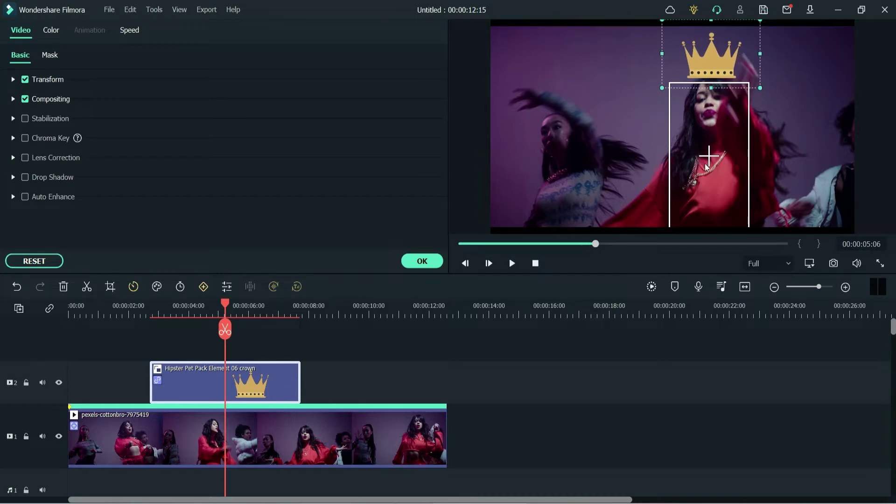
{"action": "left_click", "coordinate": [422, 261]}
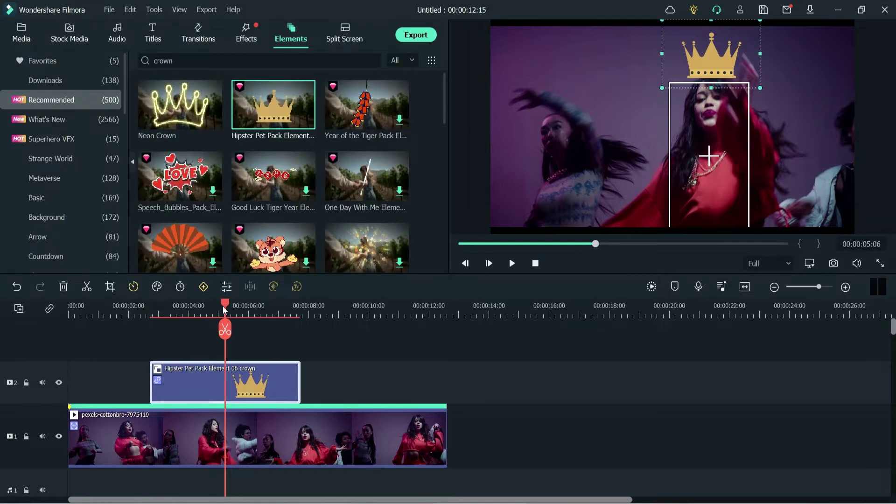
{"action": "left_click_drag", "start_coordinate": [223, 306], "coordinate": [77, 306]}
{"action": "key", "text": "space"}
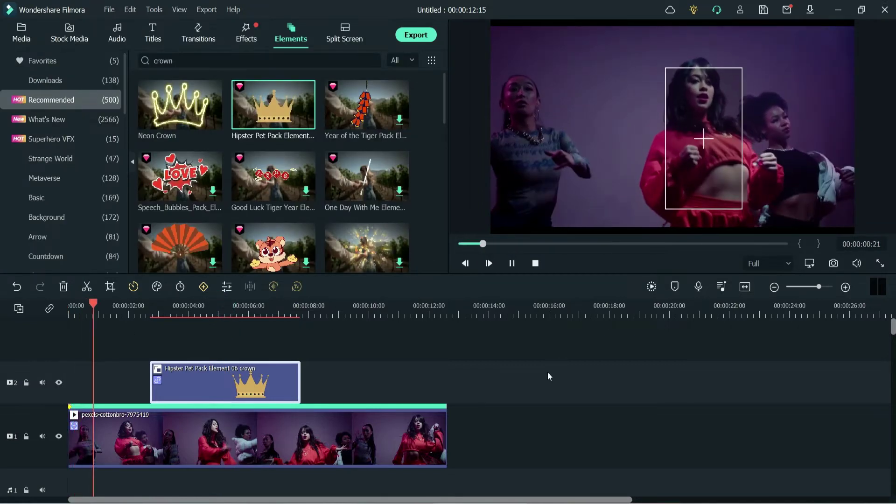
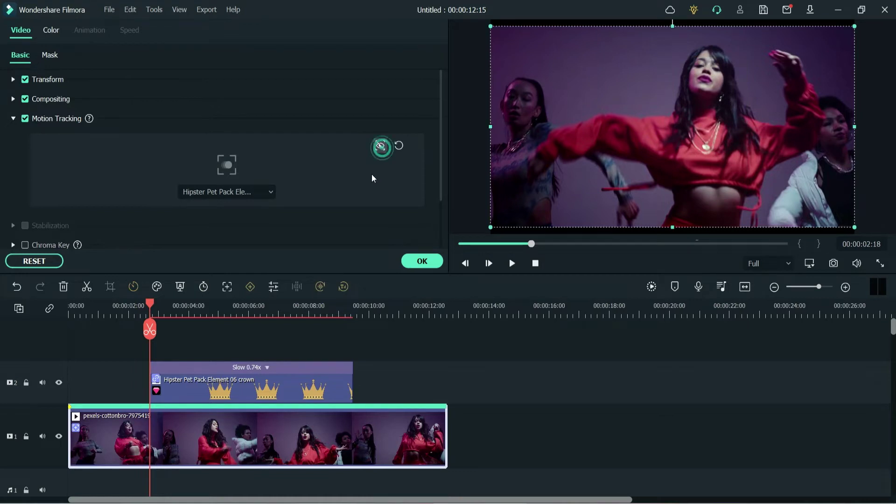
Step: Play the video from 00:00:00:00 with the clip settings closed to check how the crown follows the dancer
{"action": "left_click_drag", "start_coordinate": [152, 304], "coordinate": [70, 304]}
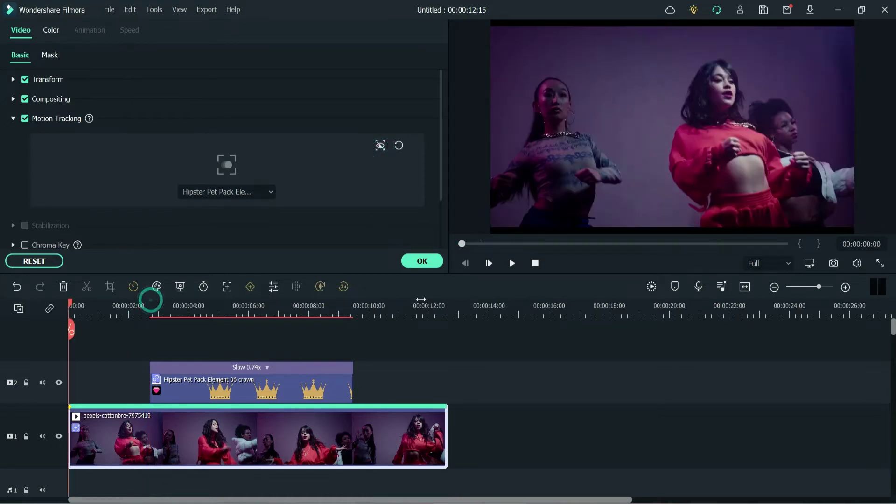
{"action": "left_click", "coordinate": [421, 260]}
{"action": "key", "text": "space"}
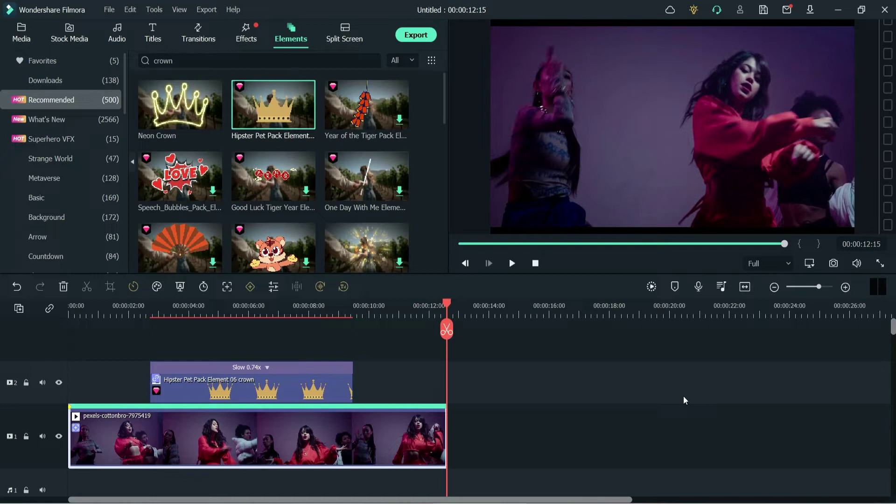
Step: Find the downloaded music track "Be fun" and place it on audio track 1 at the start of the timeline
{"action": "left_click", "coordinate": [227, 379]}
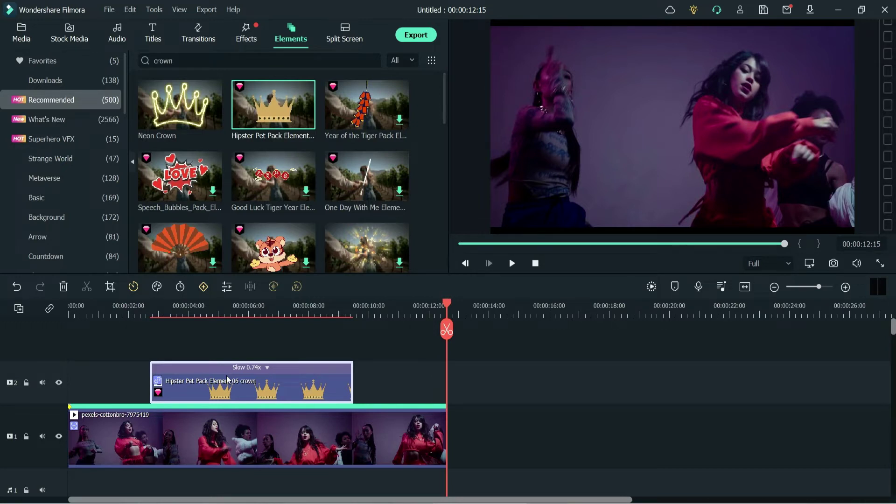
{"action": "key", "text": "alt+2"}
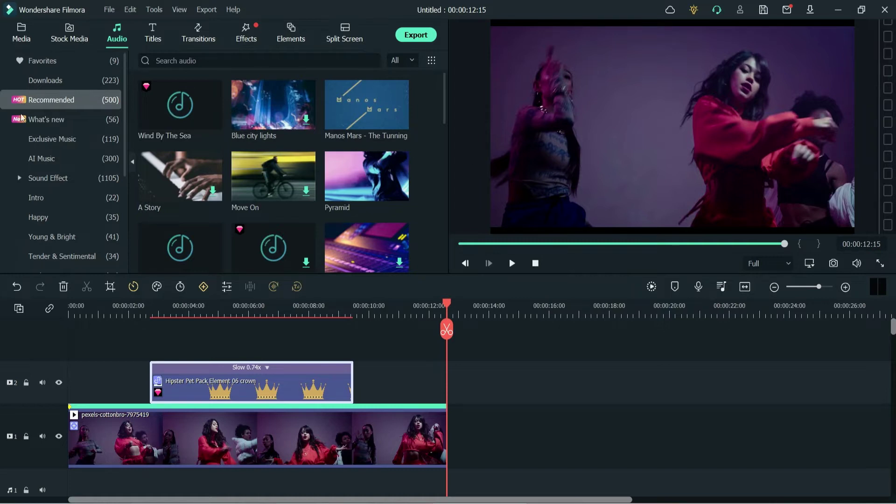
{"action": "left_click", "coordinate": [46, 80]}
{"action": "scroll", "coordinate": [410, 165], "scroll_direction": "down", "scroll_amount": 5}
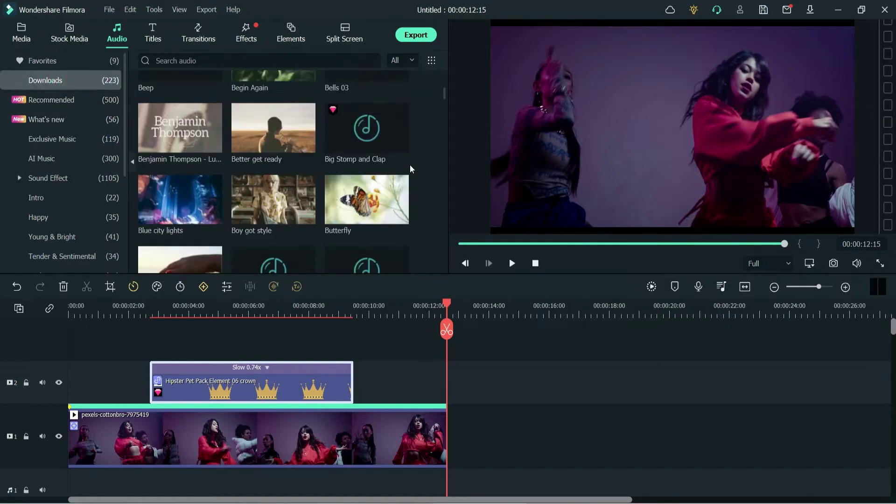
{"action": "scroll", "coordinate": [410, 165], "scroll_direction": "up", "scroll_amount": 5}
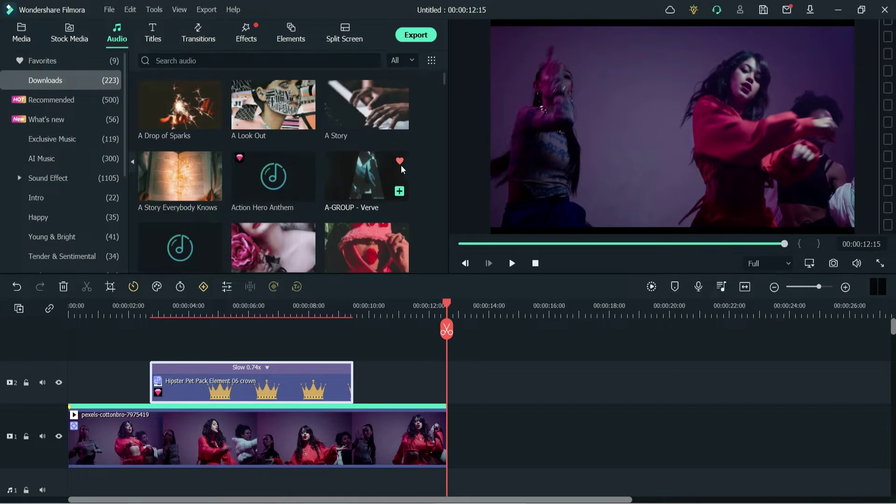
{"action": "scroll", "coordinate": [402, 165], "scroll_direction": "down", "scroll_amount": 5}
{"action": "left_click", "coordinate": [369, 197]}
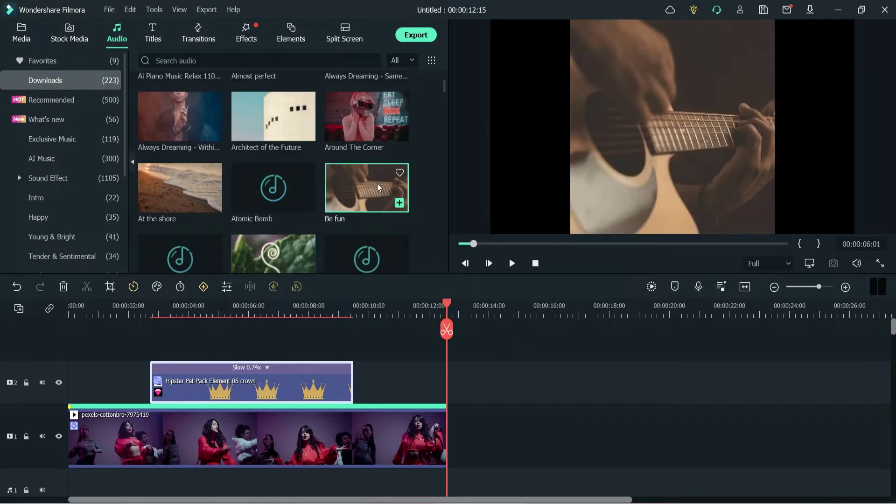
{"action": "left_click_drag", "start_coordinate": [377, 183], "coordinate": [44, 428]}
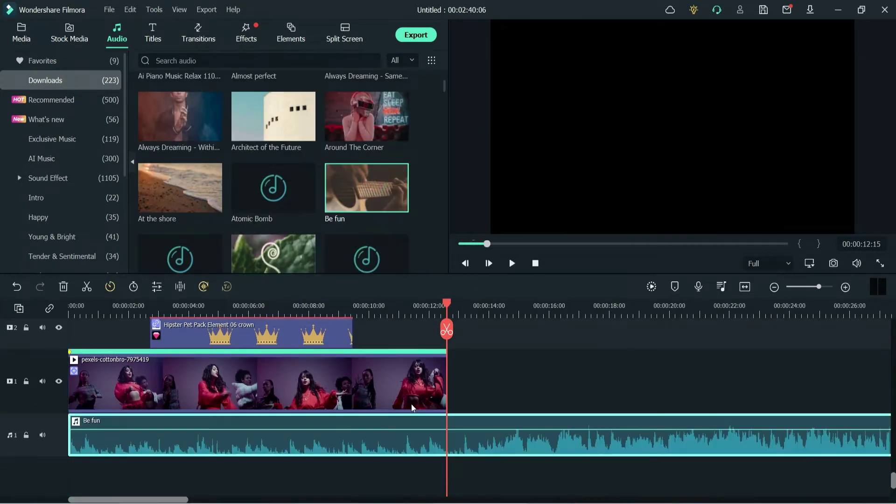
Step: Split the "Be fun" music at 00:00:12:15, delete the part beyond the dance clip's end, and play the result
{"action": "left_click", "coordinate": [447, 330]}
{"action": "key", "text": "Delete"}
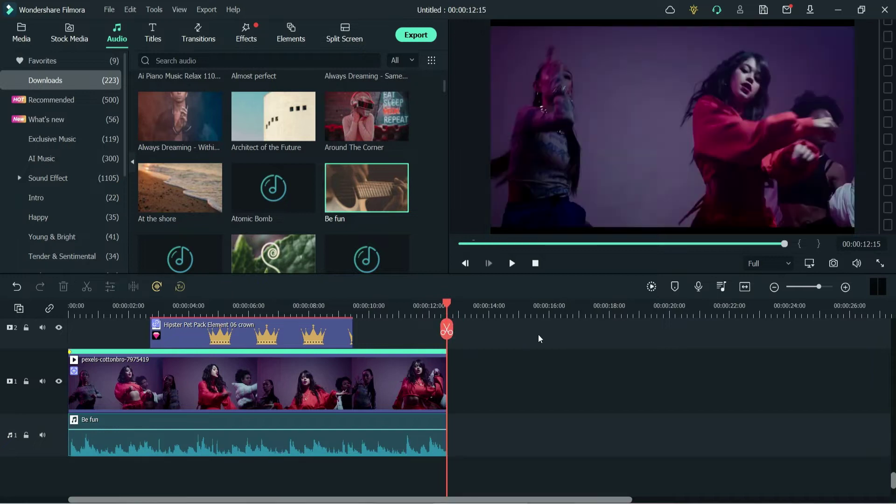
{"action": "left_click", "coordinate": [512, 263]}
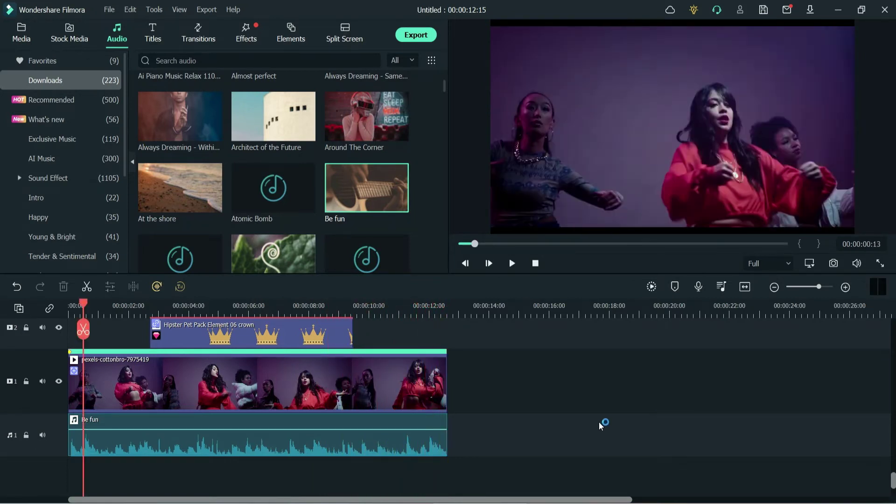
Step: Export the video under the name dance-video and dismiss the finished export
{"action": "left_click", "coordinate": [416, 34]}
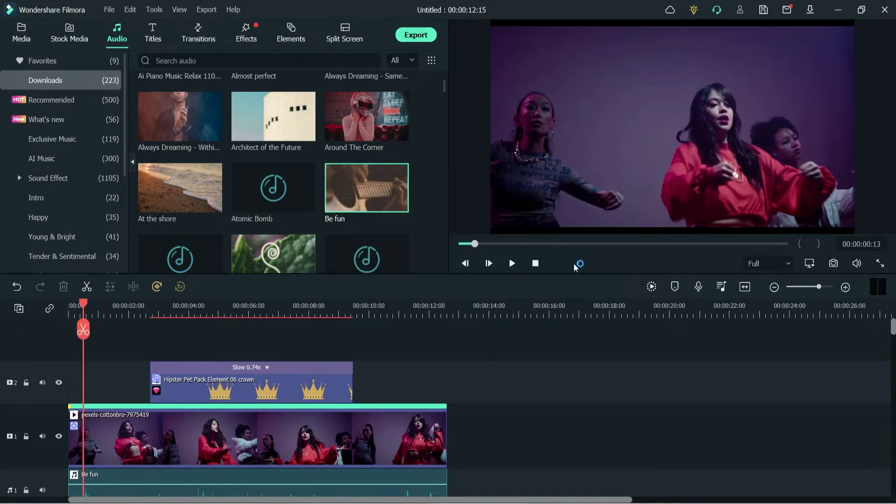
{"action": "left_click", "coordinate": [469, 124]}
{"action": "type", "text": "dance-video"}
{"action": "left_click", "coordinate": [642, 400]}
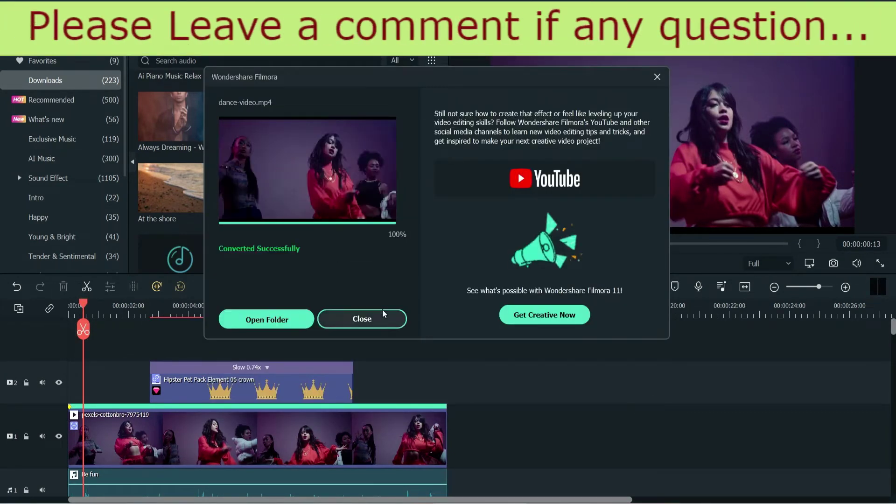
{"action": "left_click", "coordinate": [383, 322]}
Step: Clear the timeline and place the bike-race clip at the start of video track 1
{"action": "left_click", "coordinate": [539, 438]}
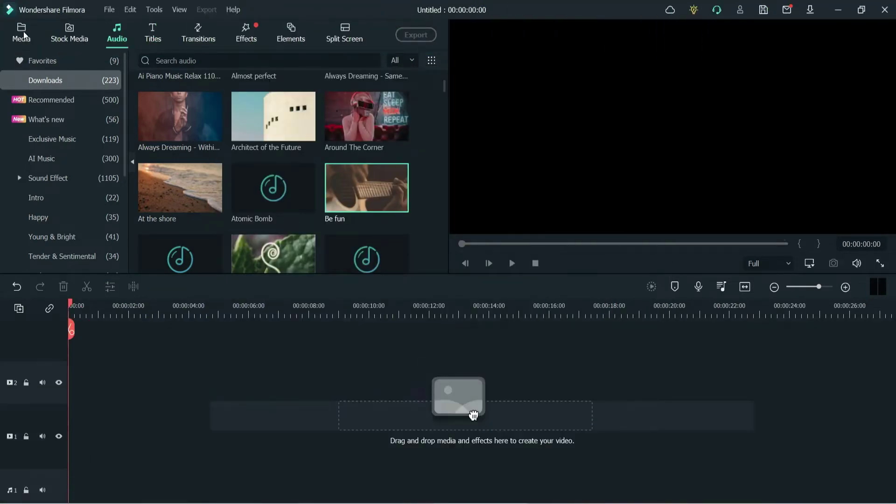
{"action": "left_click", "coordinate": [21, 33]}
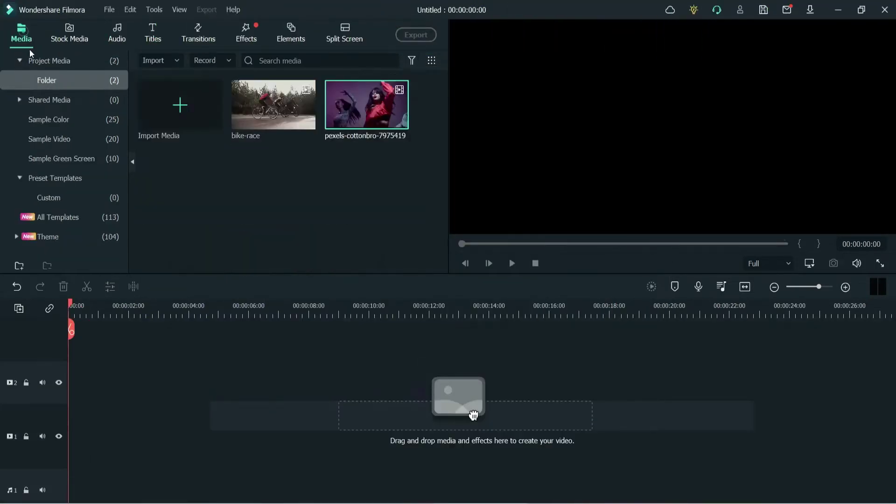
{"action": "left_click", "coordinate": [355, 226]}
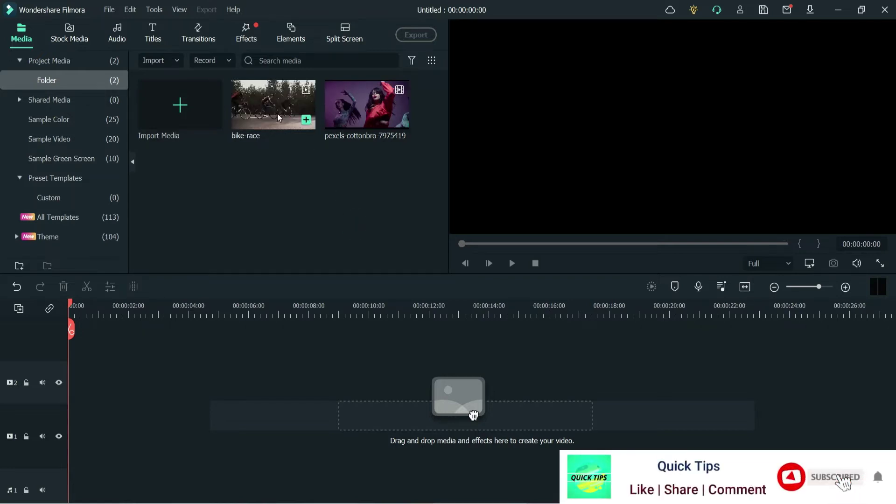
{"action": "left_click_drag", "start_coordinate": [273, 106], "coordinate": [32, 447]}
Step: Trim bike-race by deleting its opening up to 00:00:03:13, then everything after 00:00:11:14 of the shortened clip
{"action": "left_click", "coordinate": [109, 462]}
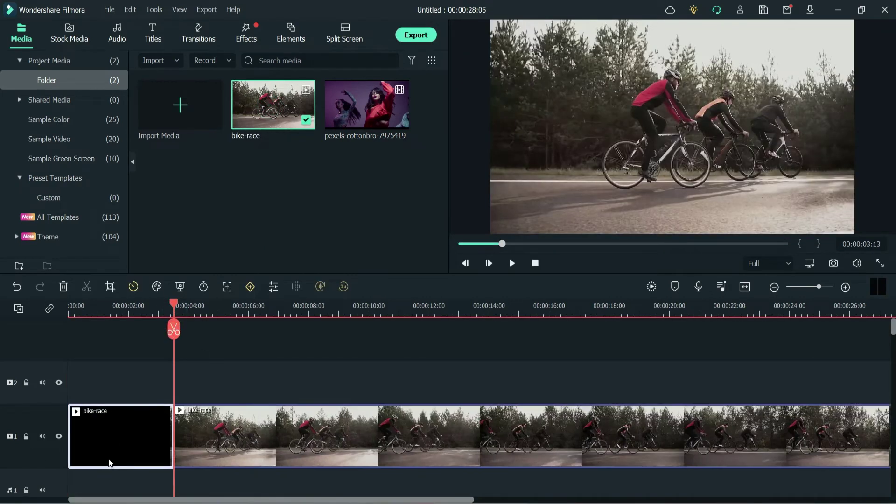
{"action": "key", "text": "Delete"}
{"action": "key", "text": "space"}
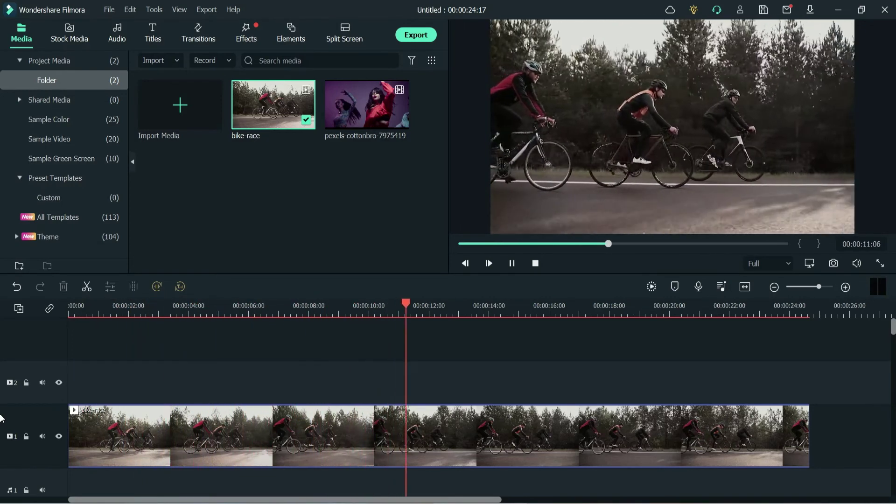
{"action": "key", "text": "space"}
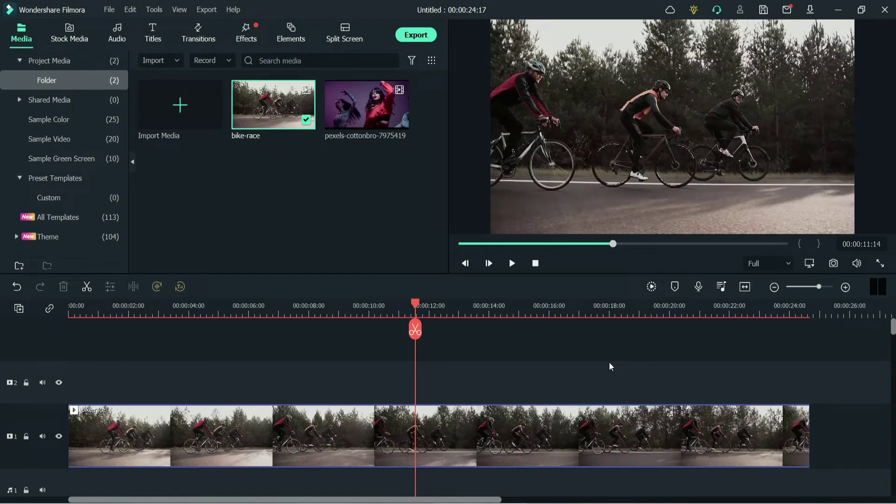
{"action": "left_click", "coordinate": [416, 330]}
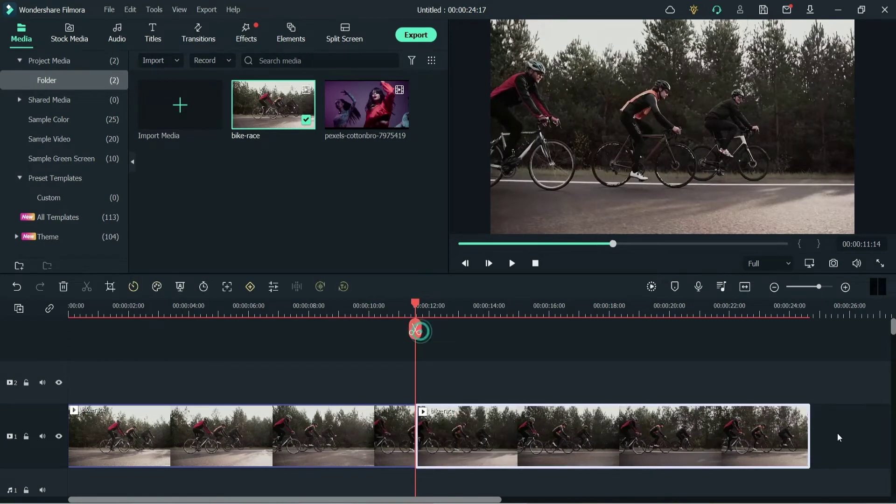
{"action": "key", "text": "Delete"}
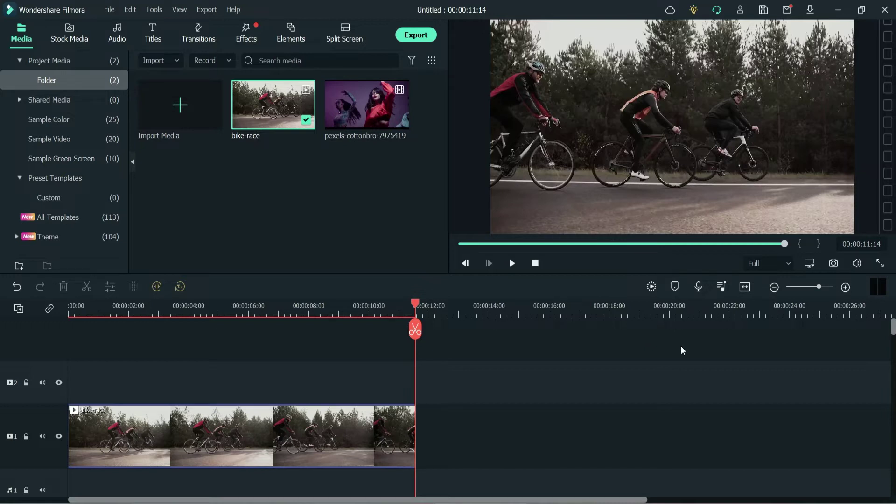
Step: Duplicate the trimmed bike-race clip onto video track 2, aligned with the start of the original
{"action": "left_click", "coordinate": [268, 444]}
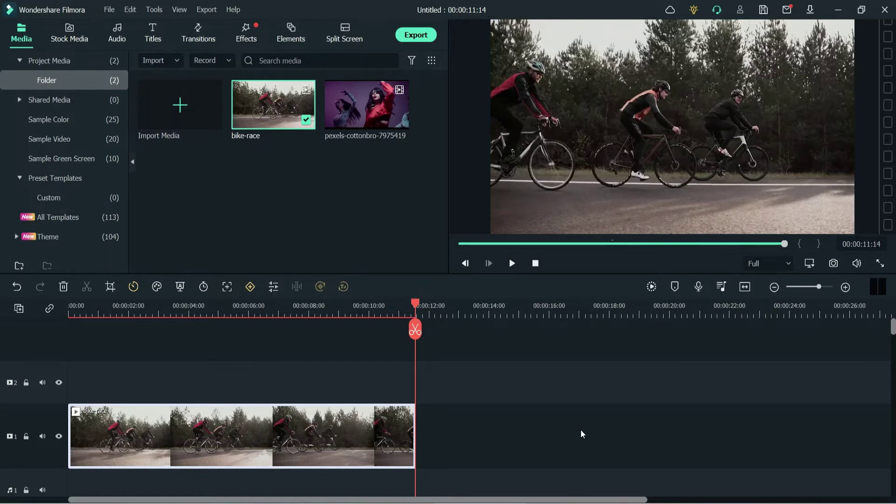
{"action": "key", "text": "ctrl+v"}
{"action": "left_click_drag", "start_coordinate": [569, 434], "coordinate": [144, 378]}
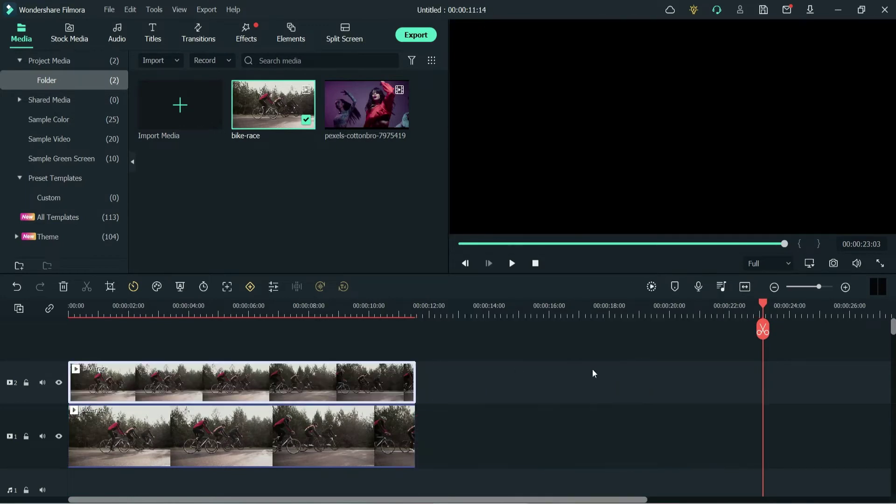
Step: Go to 00:00:08:14 to view the three cyclists and hide video track 2 with the duplicate clip
{"action": "left_click", "coordinate": [325, 309]}
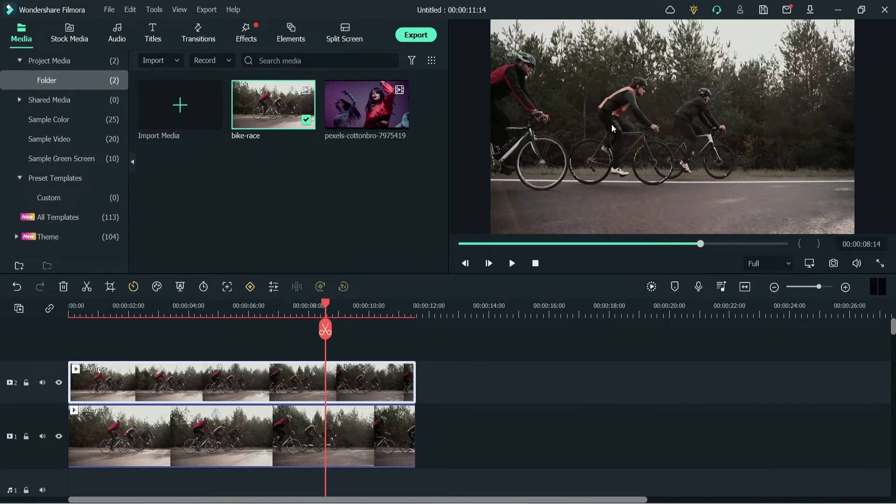
{"action": "left_click", "coordinate": [699, 117]}
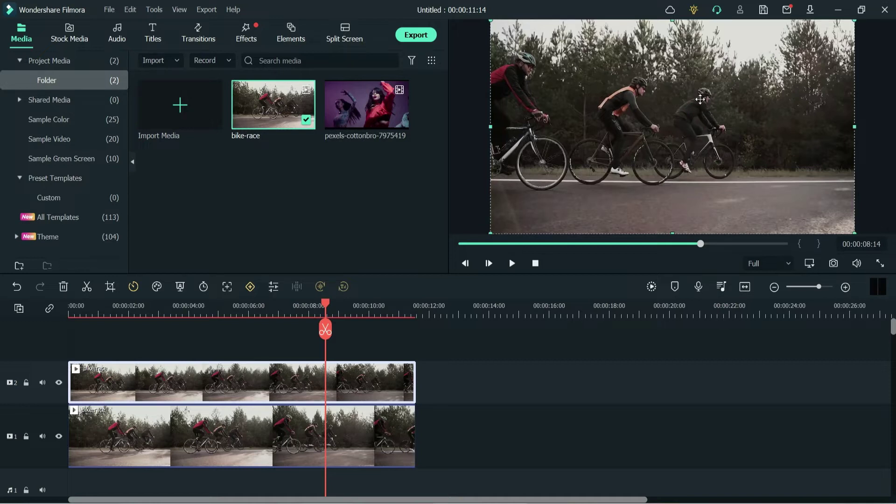
{"action": "left_click", "coordinate": [194, 452]}
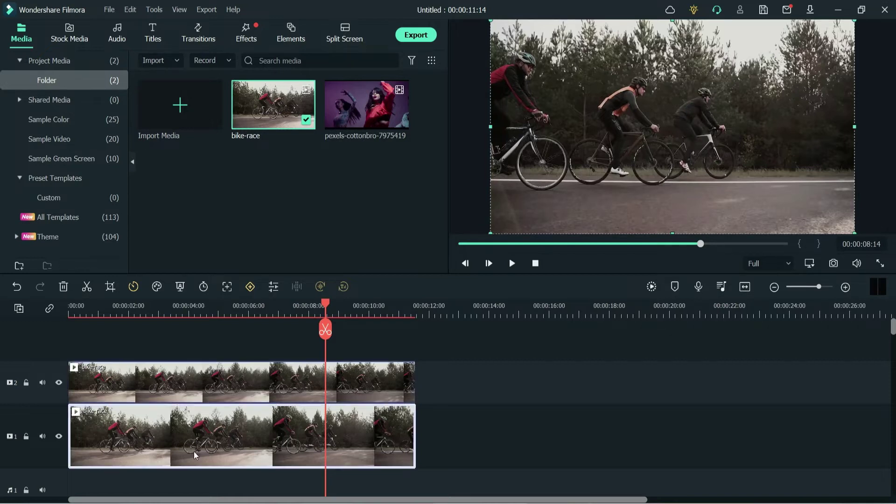
{"action": "left_click", "coordinate": [149, 385]}
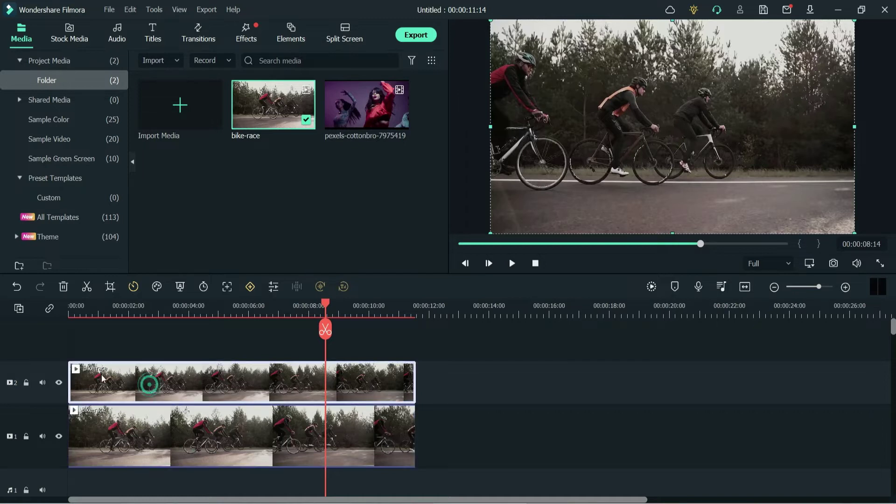
{"action": "left_click", "coordinate": [59, 383]}
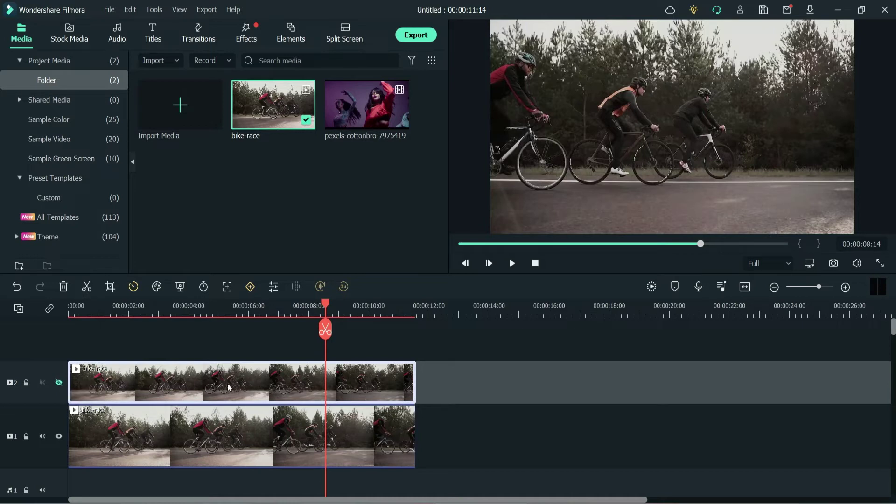
Step: Set the uniform speed of the bike-race clip on video track 1 to 2.00 and apply it
{"action": "left_click", "coordinate": [171, 445]}
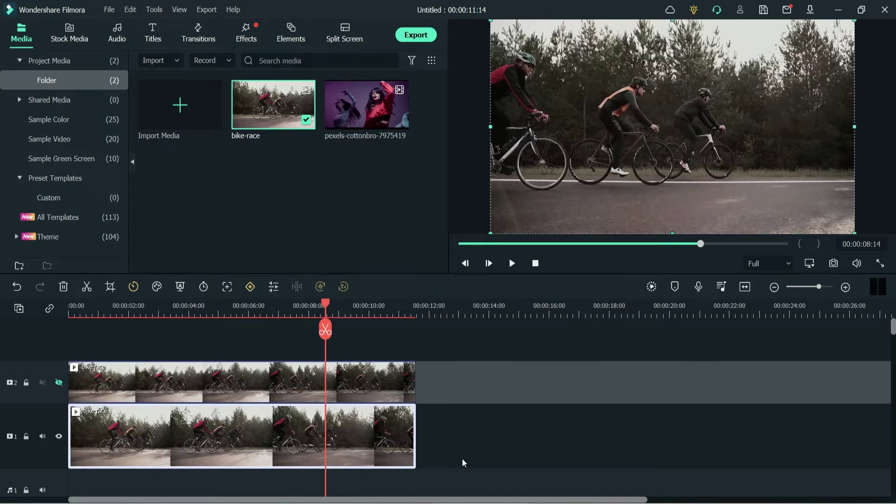
{"action": "double_click", "coordinate": [273, 431]}
{"action": "left_click", "coordinate": [135, 27]}
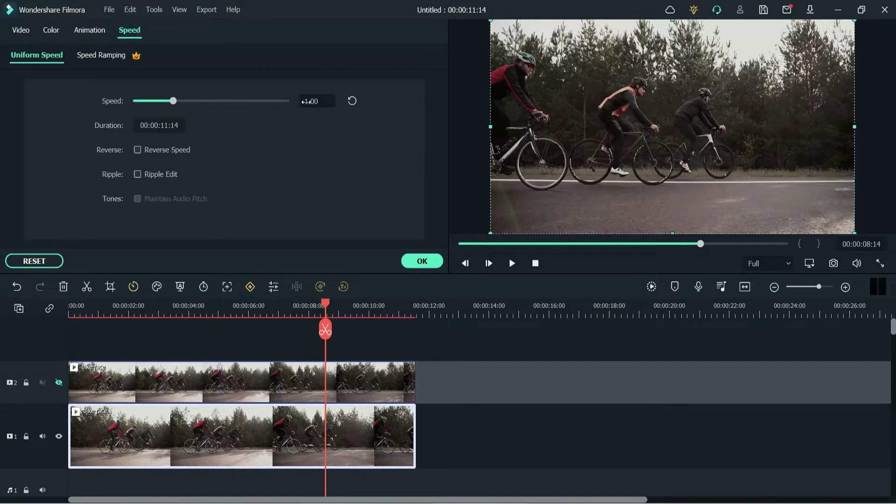
{"action": "left_click", "coordinate": [305, 102]}
{"action": "key", "text": "BackSpace"}
{"action": "type", "text": "2"}
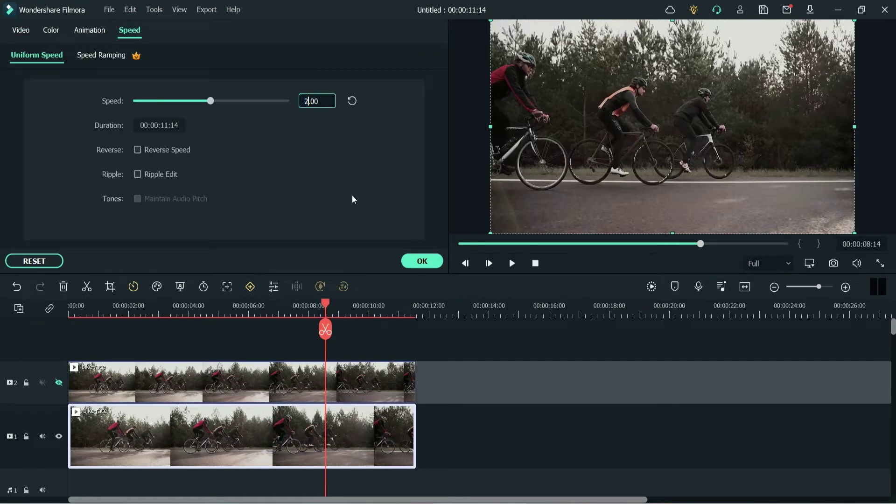
{"action": "left_click", "coordinate": [422, 261]}
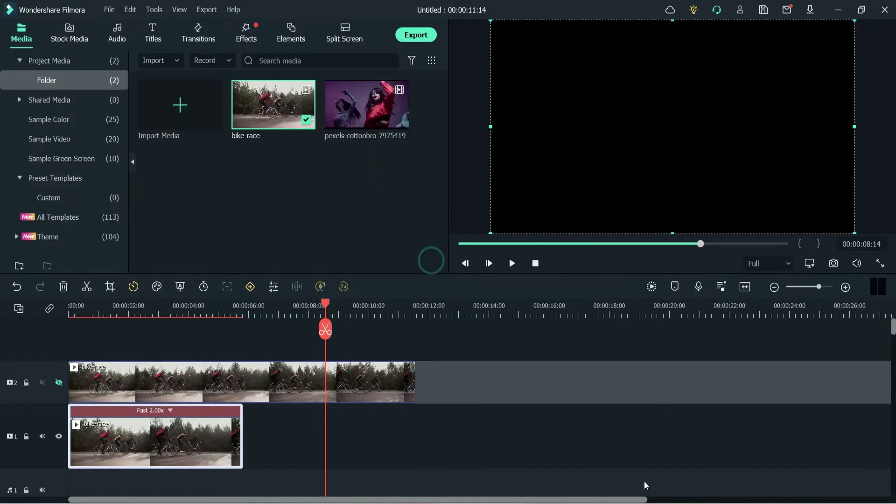
Step: Set the uniform speed of the bike-race clip on video track 1 to 1.00 and apply it
{"action": "left_click", "coordinate": [120, 311]}
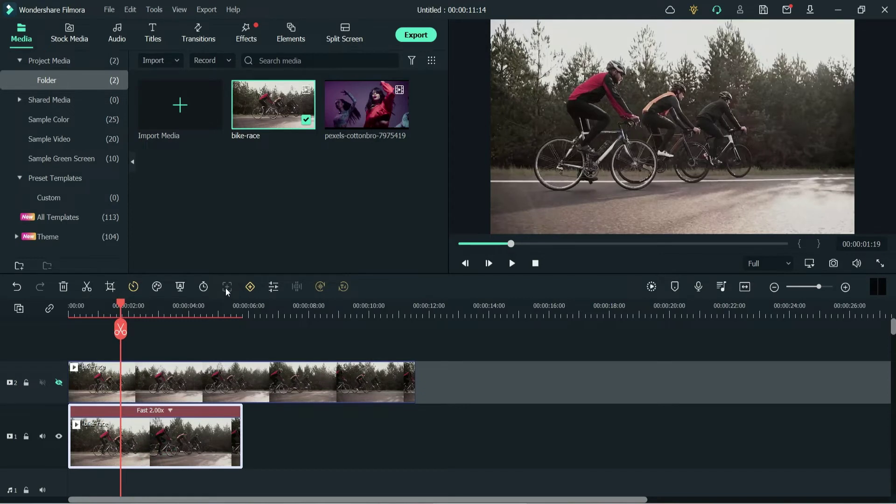
{"action": "key", "text": "ctrl+r"}
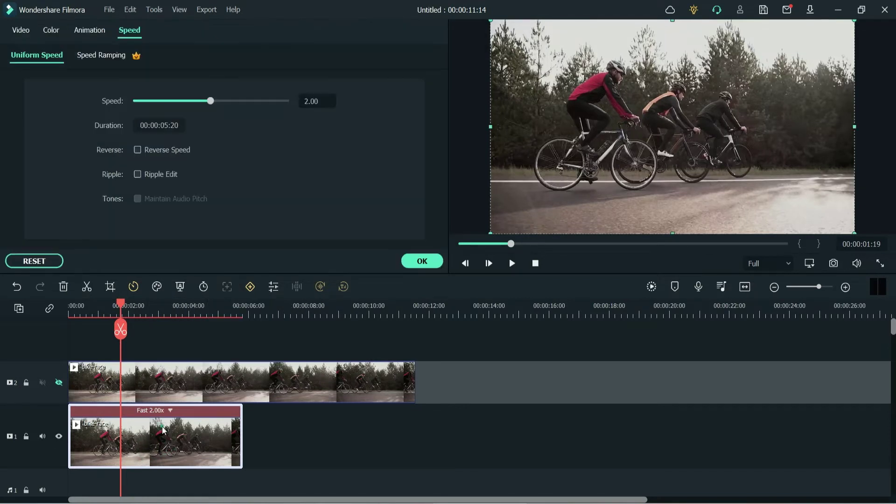
{"action": "left_click", "coordinate": [320, 102]}
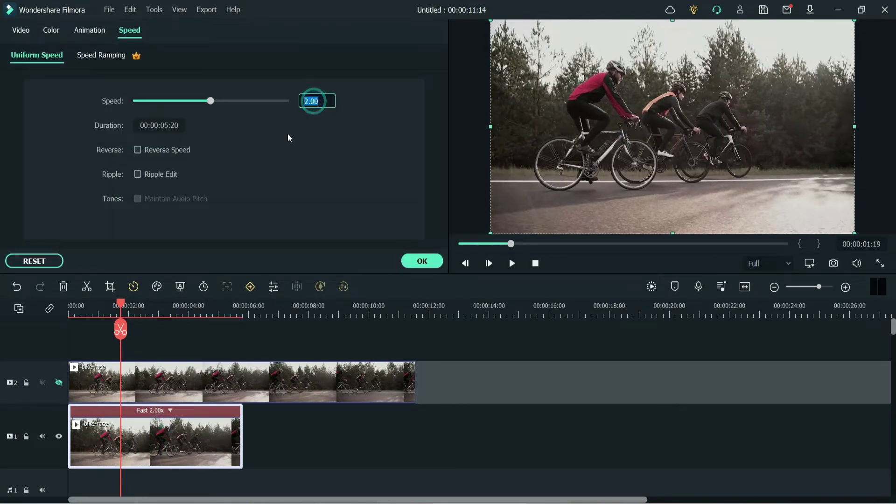
{"action": "left_click", "coordinate": [307, 99]}
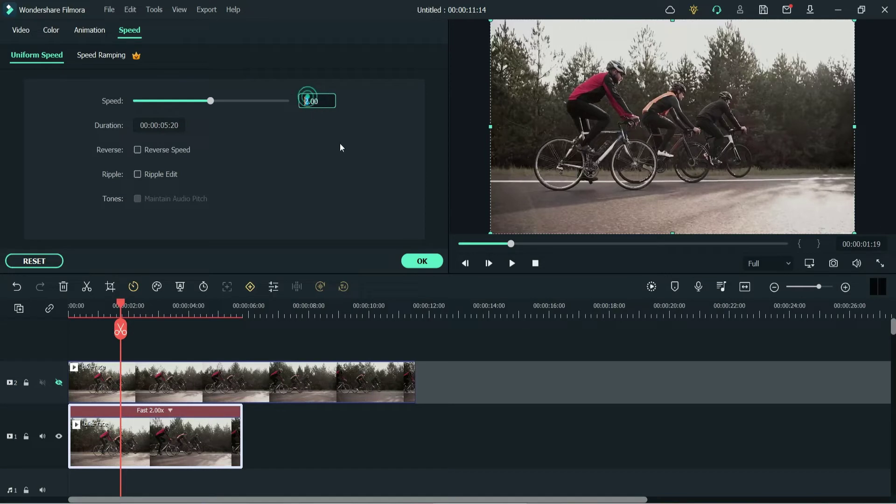
{"action": "key", "text": "Delete"}
{"action": "type", "text": "1"}
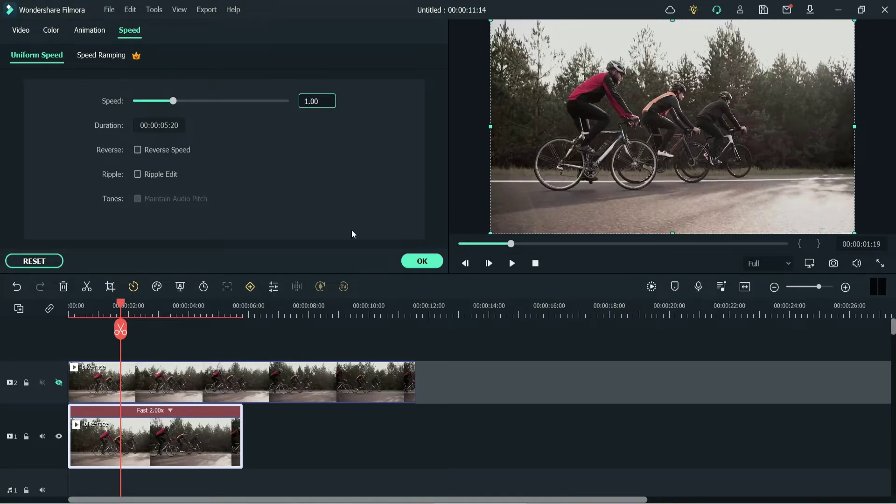
{"action": "left_click", "coordinate": [419, 264]}
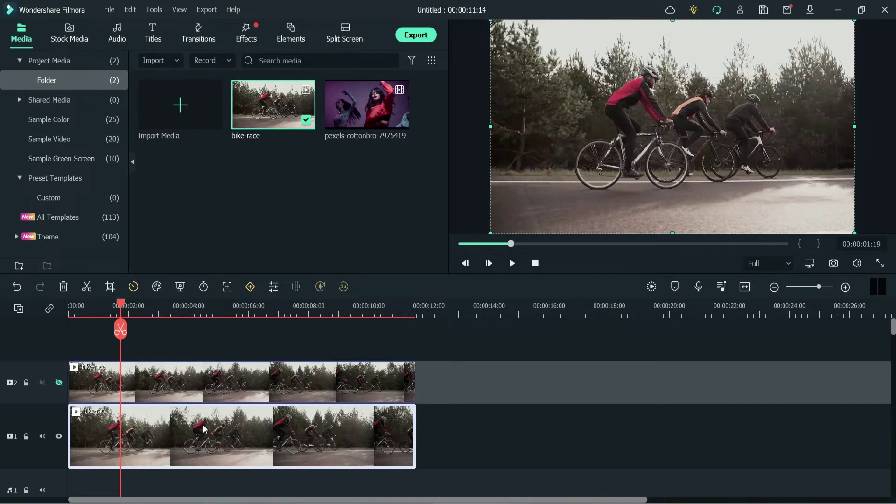
Step: Motion-track the leading cyclist in black on the track 1 bike-race clip, starting the tracking from 00:00:00:00
{"action": "left_click", "coordinate": [227, 288]}
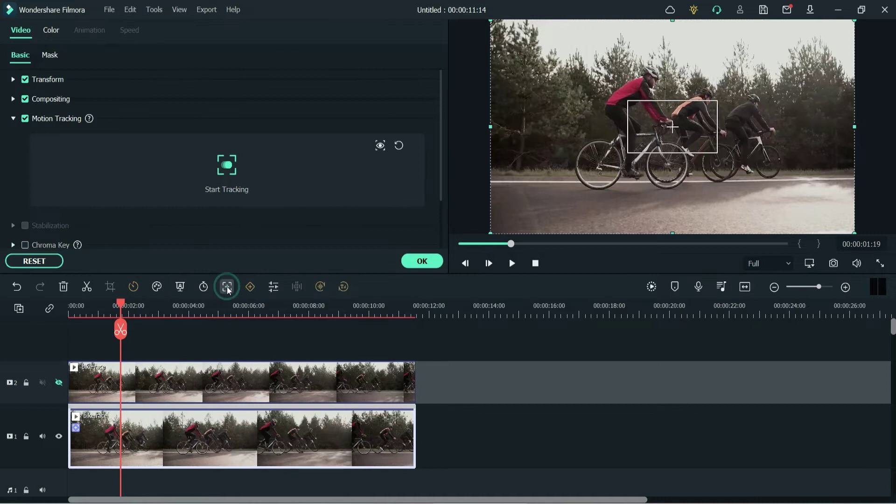
{"action": "left_click_drag", "start_coordinate": [671, 136], "coordinate": [775, 158]}
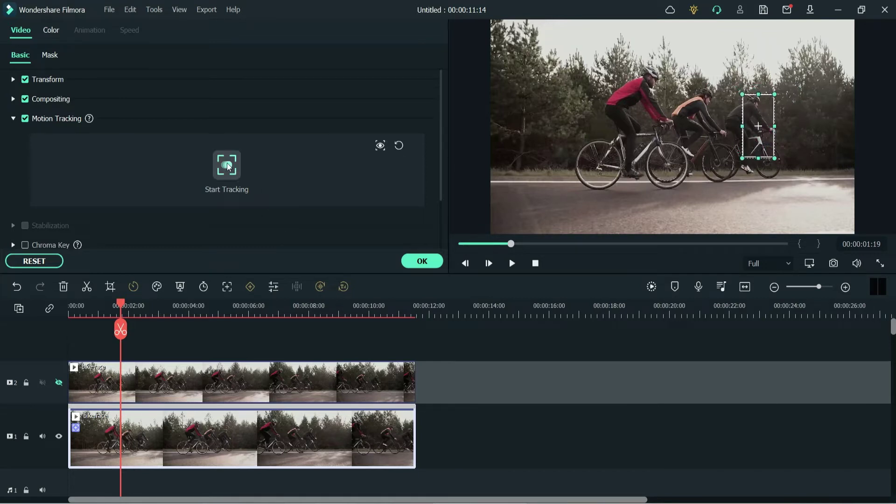
{"action": "left_click_drag", "start_coordinate": [117, 303], "coordinate": [25, 295]}
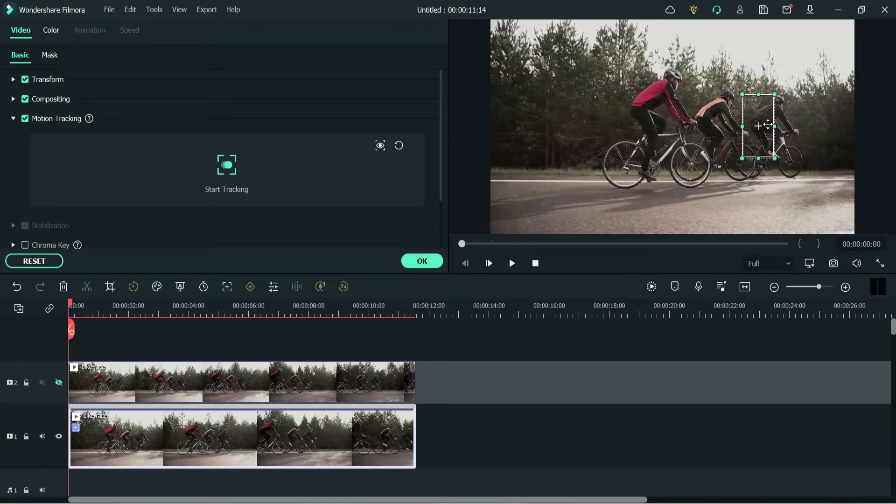
{"action": "left_click", "coordinate": [226, 164]}
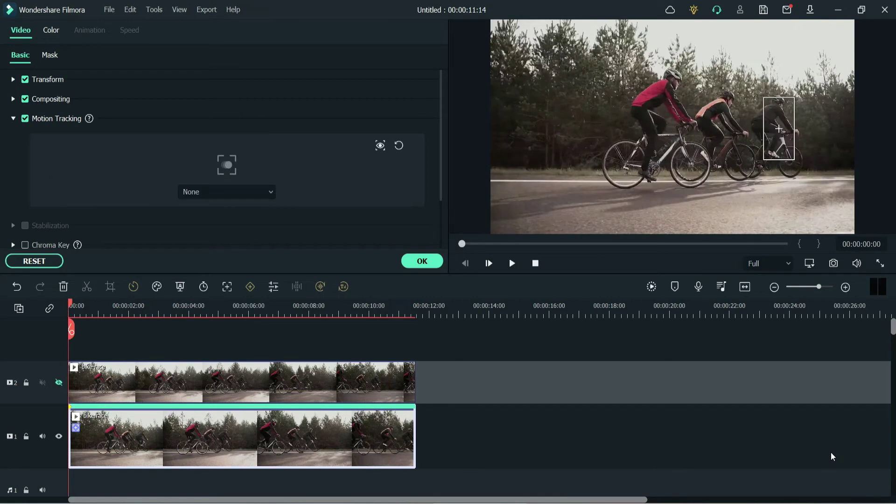
Step: Show only video track 2 and motion-track the middle cyclist in its bike-race clip from the start, applying the settings
{"action": "left_click", "coordinate": [59, 438]}
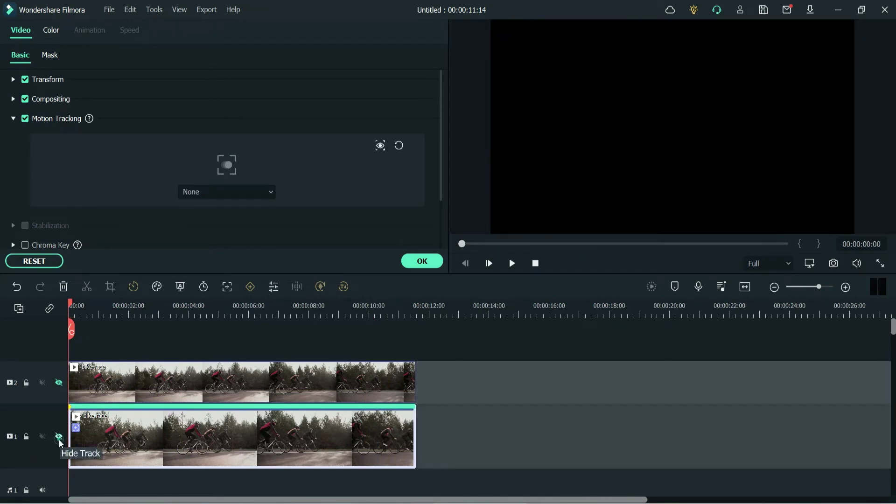
{"action": "left_click", "coordinate": [59, 384]}
{"action": "left_click", "coordinate": [179, 378]}
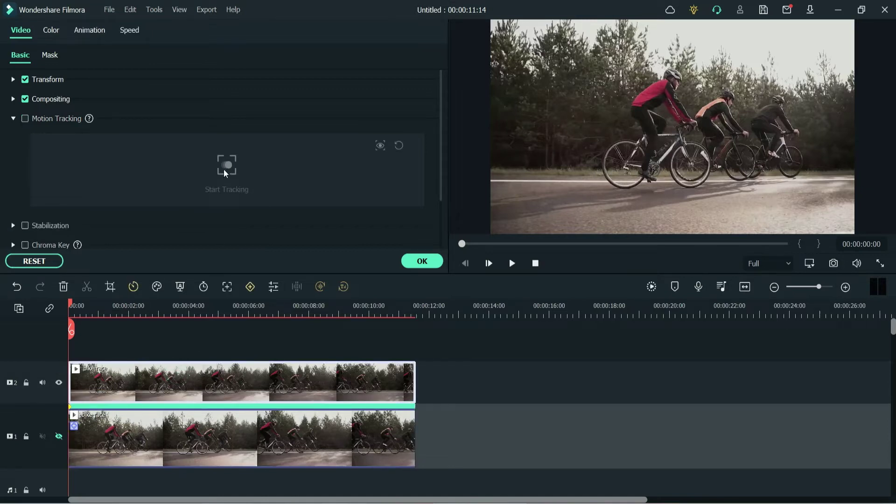
{"action": "left_click", "coordinate": [227, 287]}
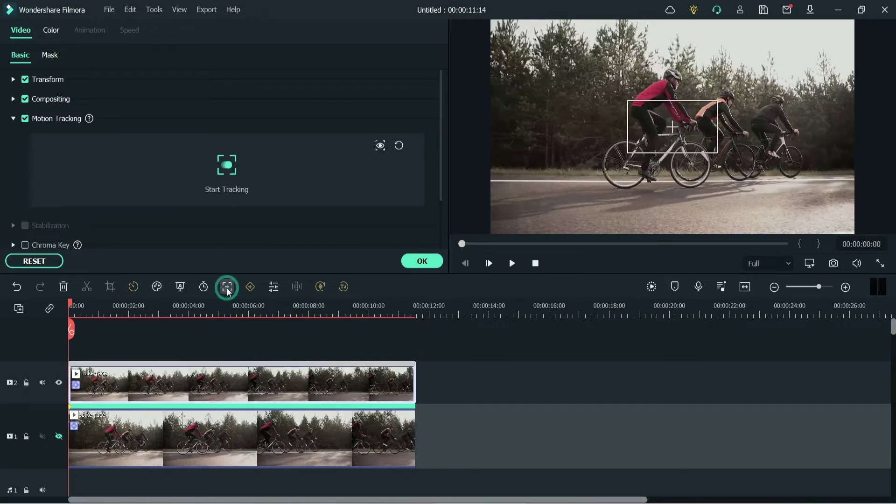
{"action": "left_click_drag", "start_coordinate": [628, 153], "coordinate": [715, 159]}
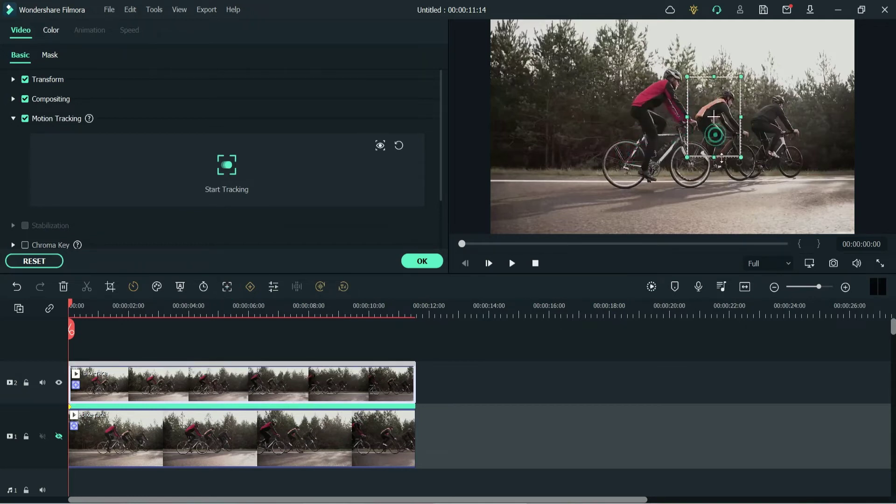
{"action": "left_click_drag", "start_coordinate": [686, 115], "coordinate": [747, 136]}
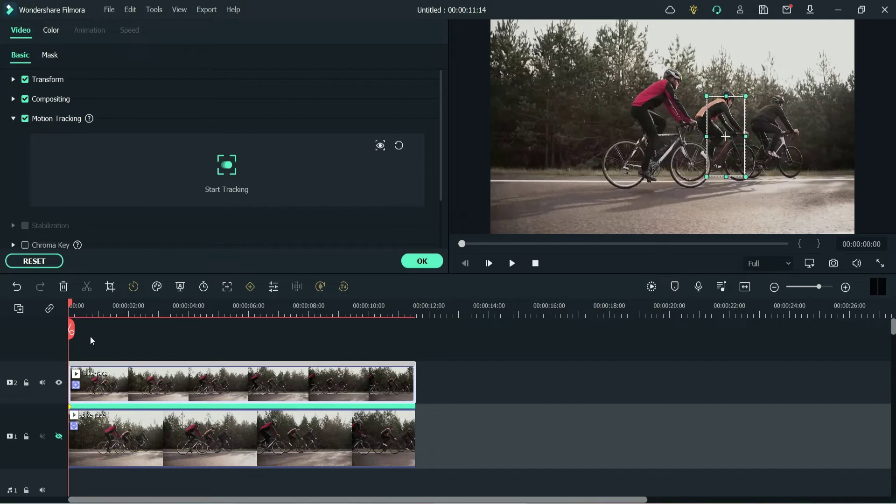
{"action": "left_click", "coordinate": [229, 170]}
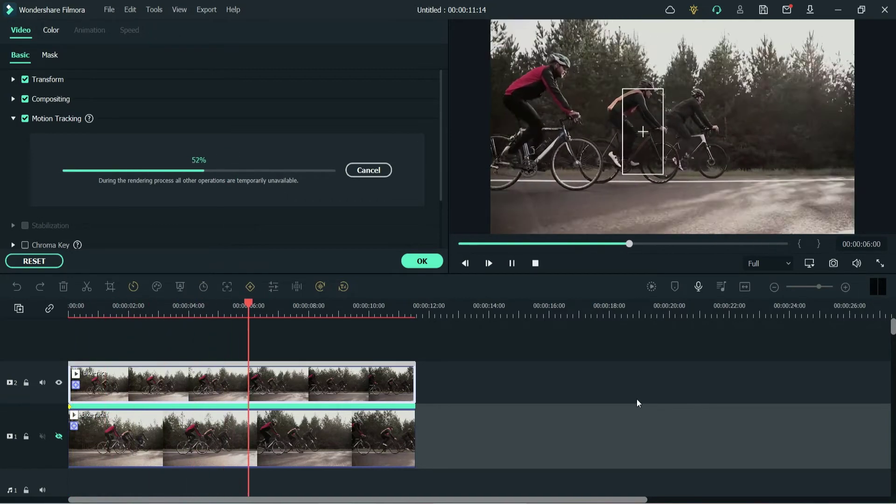
{"action": "left_click", "coordinate": [436, 264]}
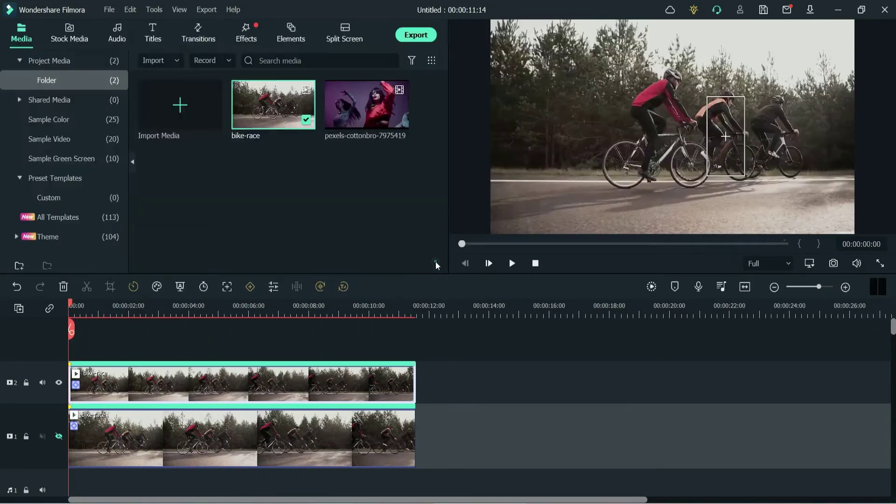
Step: Hide video track 2, make track 1 visible and select its bike-race clip
{"action": "left_click", "coordinate": [58, 383]}
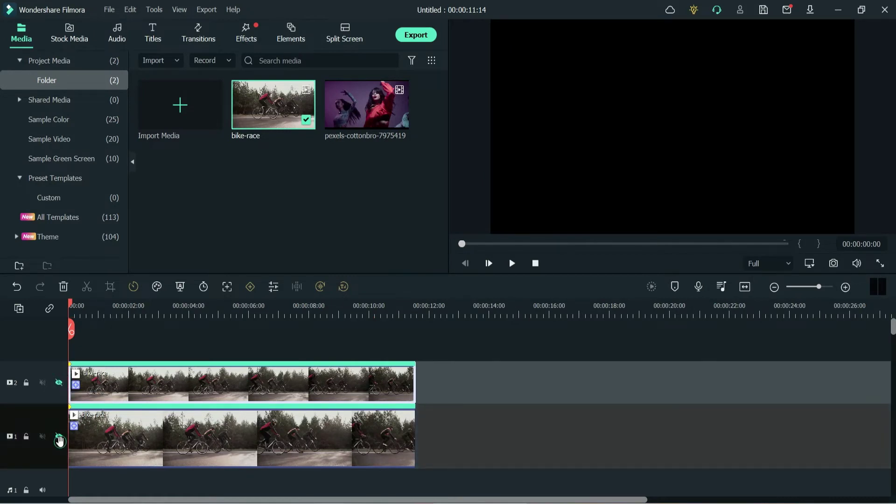
{"action": "left_click", "coordinate": [59, 436]}
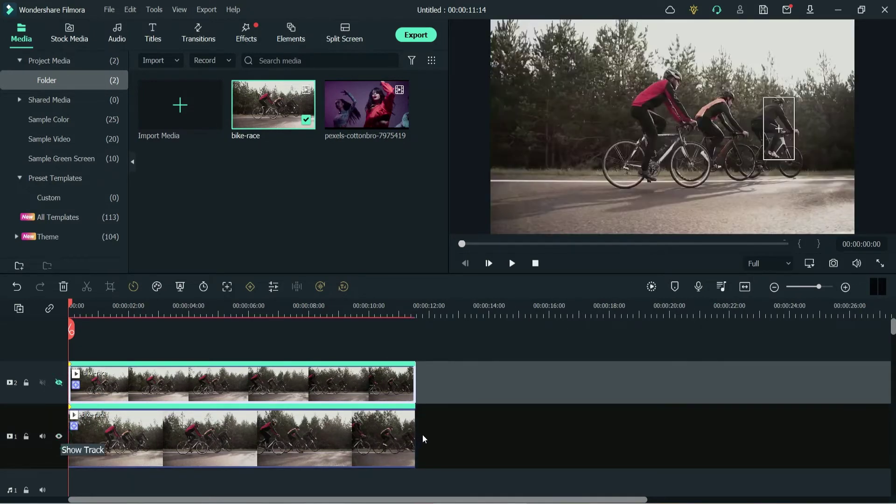
{"action": "left_click", "coordinate": [348, 435]}
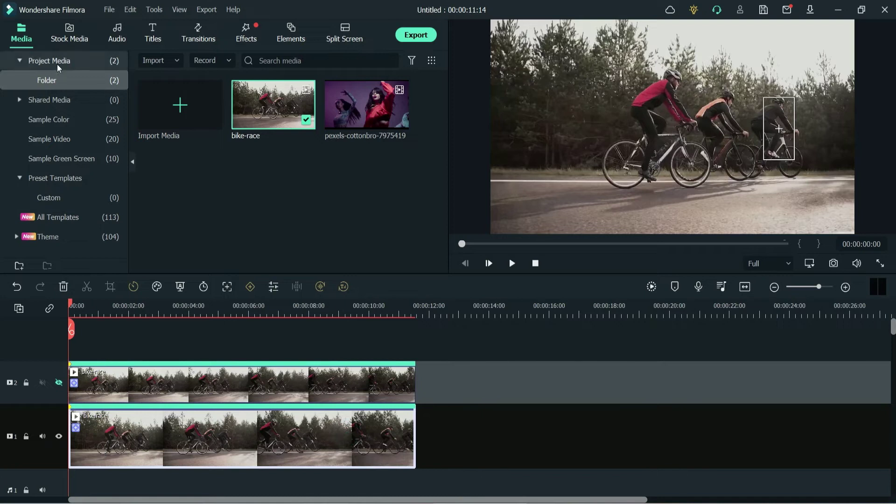
Step: Add Neon Titles Pack Title 08 on video track 3 from about 1.5 seconds and extend its end to just before 10 seconds
{"action": "left_click", "coordinate": [152, 33]}
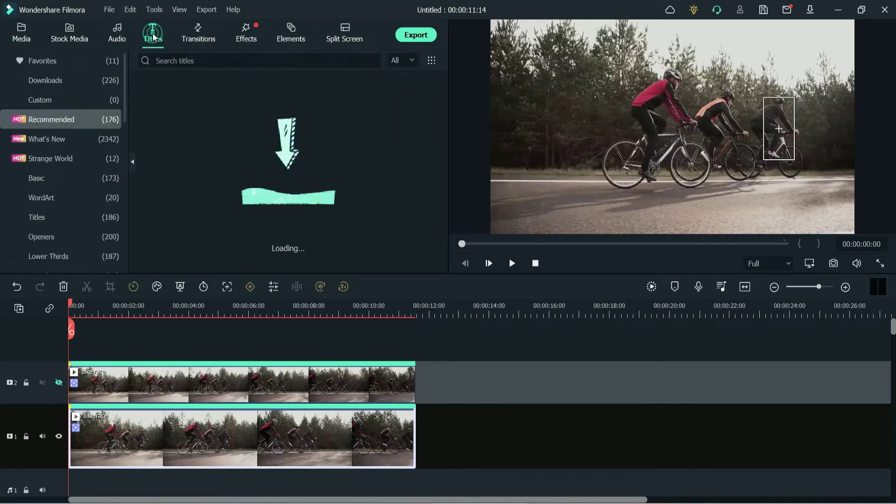
{"action": "left_click", "coordinate": [68, 77]}
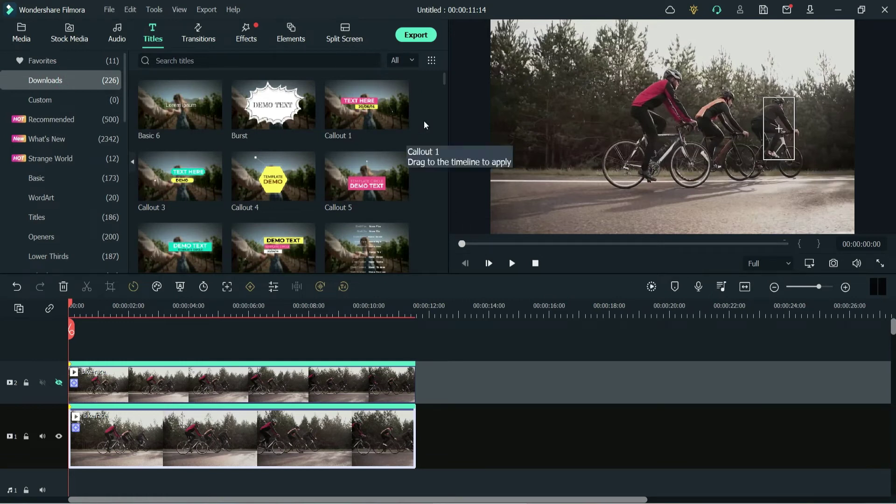
{"action": "left_click_drag", "start_coordinate": [443, 76], "coordinate": [444, 113]}
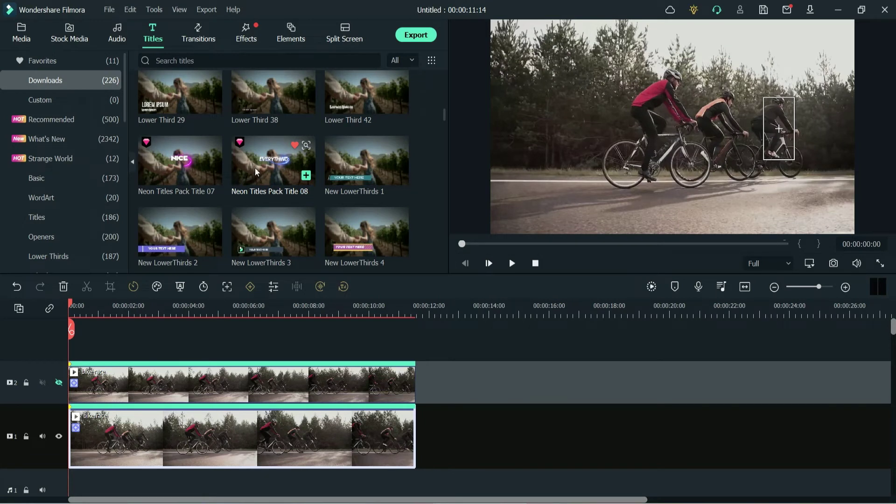
{"action": "left_click_drag", "start_coordinate": [279, 162], "coordinate": [116, 344]}
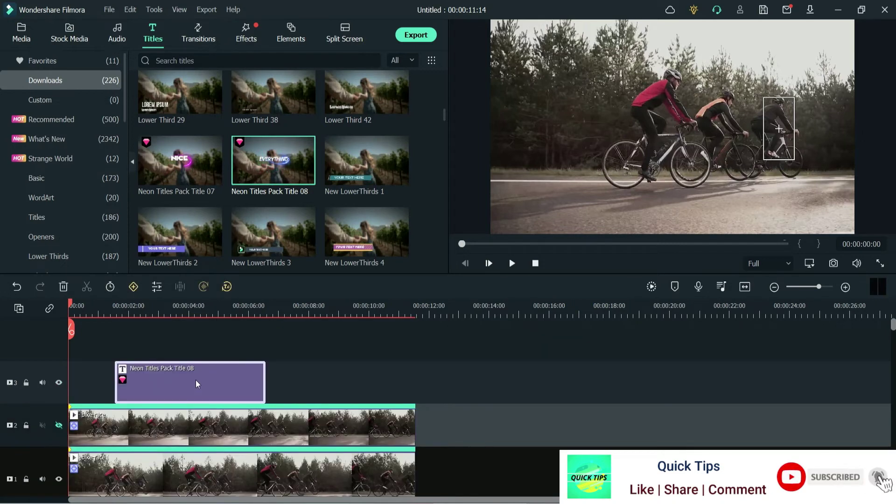
{"action": "left_click_drag", "start_coordinate": [265, 386], "coordinate": [364, 383]}
Step: At 00:00:03:18, scale the EVERYTHING title group to 40.58% and place it above and ahead of the leading cyclist
{"action": "left_click_drag", "start_coordinate": [72, 304], "coordinate": [180, 319]}
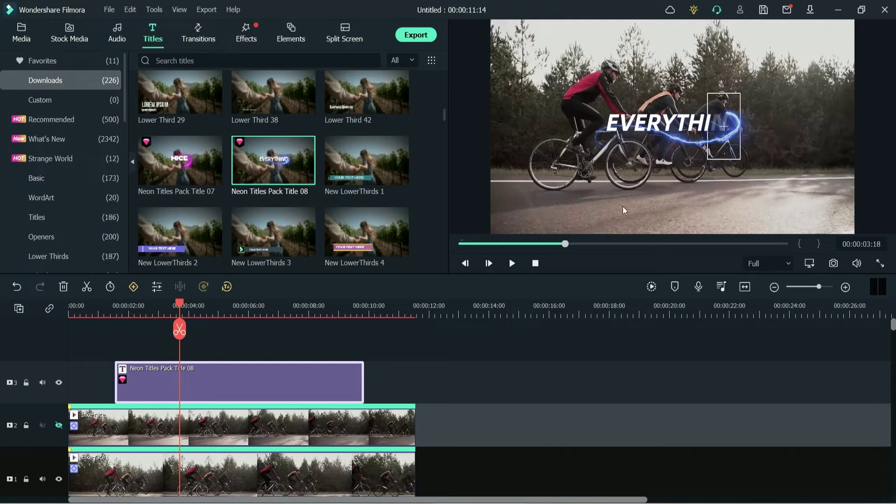
{"action": "left_click", "coordinate": [653, 128]}
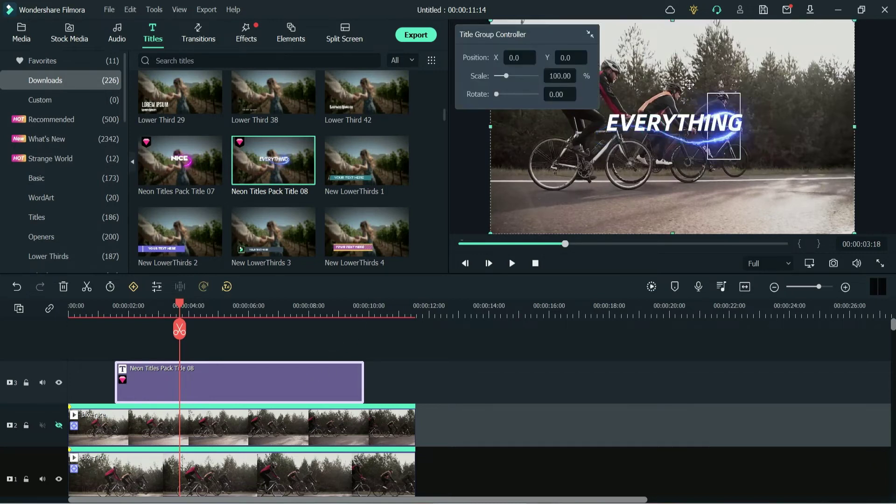
{"action": "double_click", "coordinate": [242, 375]}
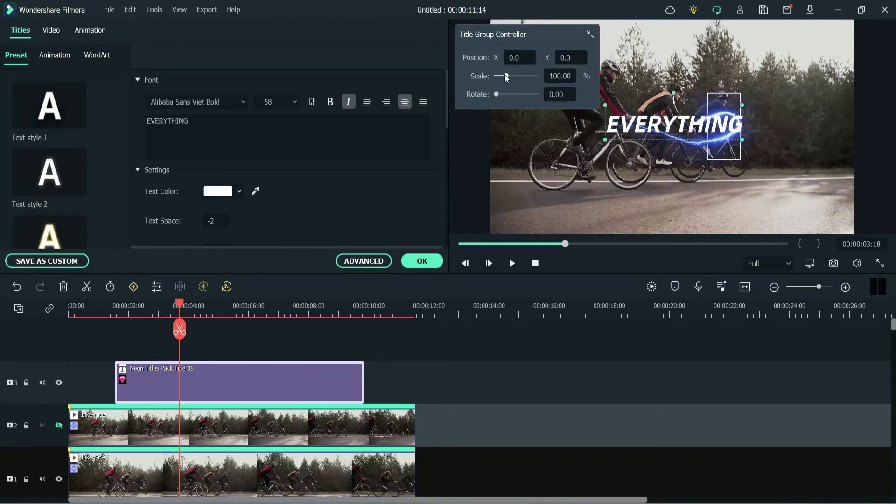
{"action": "left_click_drag", "start_coordinate": [506, 79], "coordinate": [499, 77]}
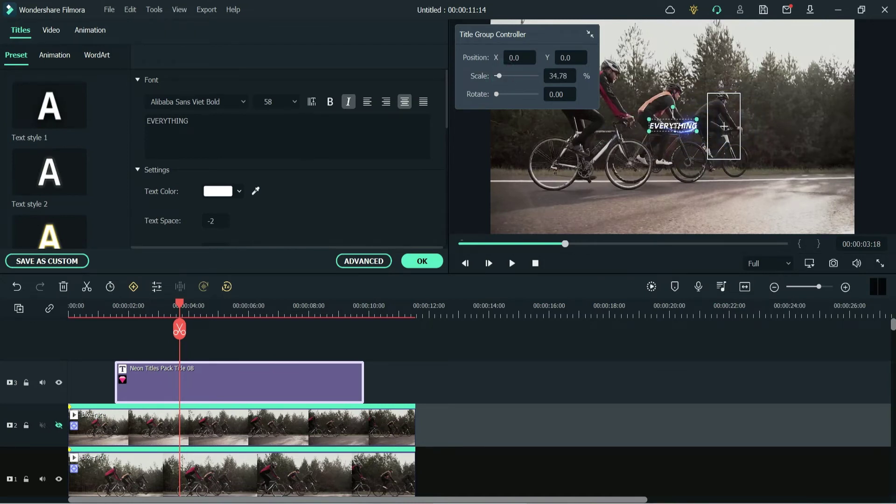
{"action": "left_click_drag", "start_coordinate": [696, 116], "coordinate": [764, 99]}
{"action": "left_click_drag", "start_coordinate": [498, 76], "coordinate": [501, 76]}
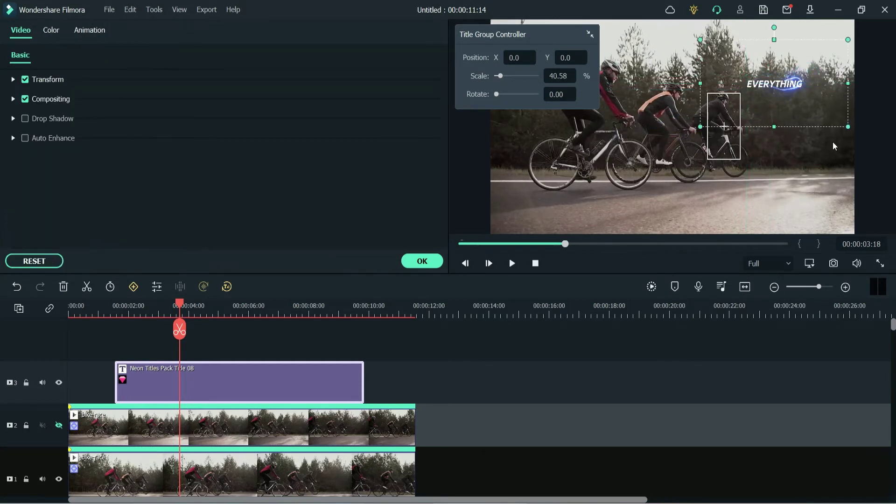
{"action": "left_click", "coordinate": [590, 37]}
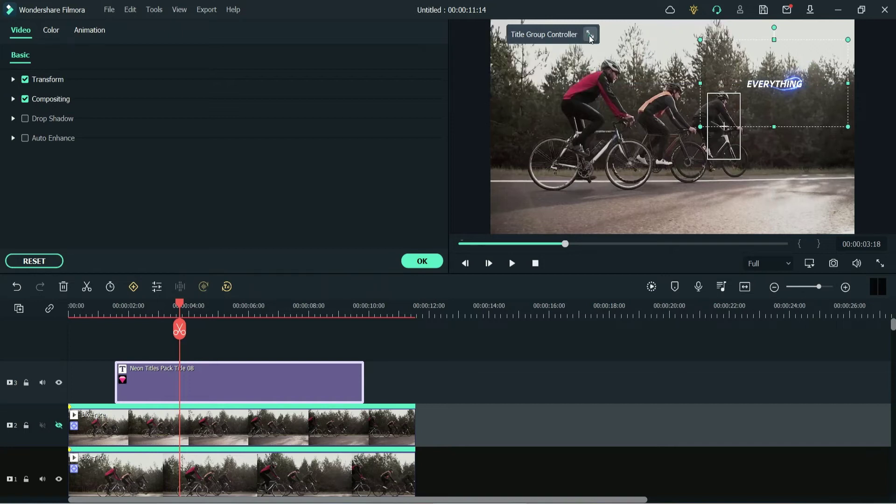
Step: Attach the Neon Titles Pack Title 08 to the motion tracking of the track 1 bike-race clip
{"action": "left_click", "coordinate": [260, 468]}
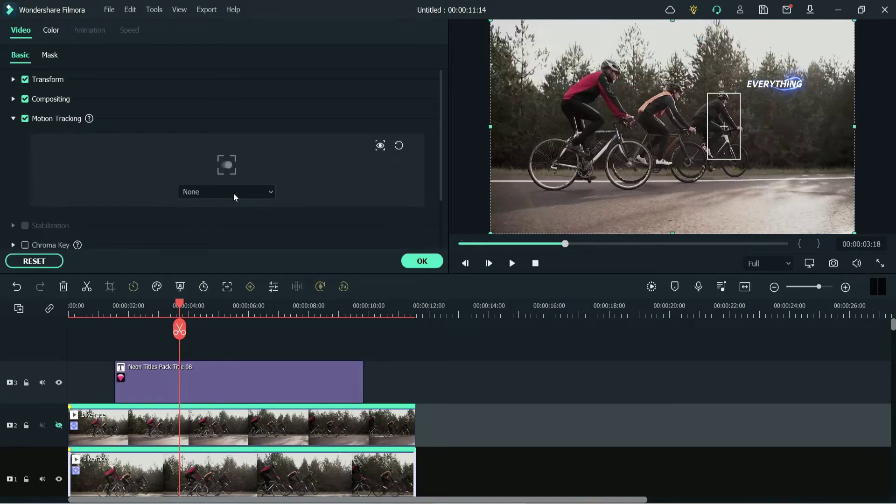
{"action": "left_click", "coordinate": [228, 192]}
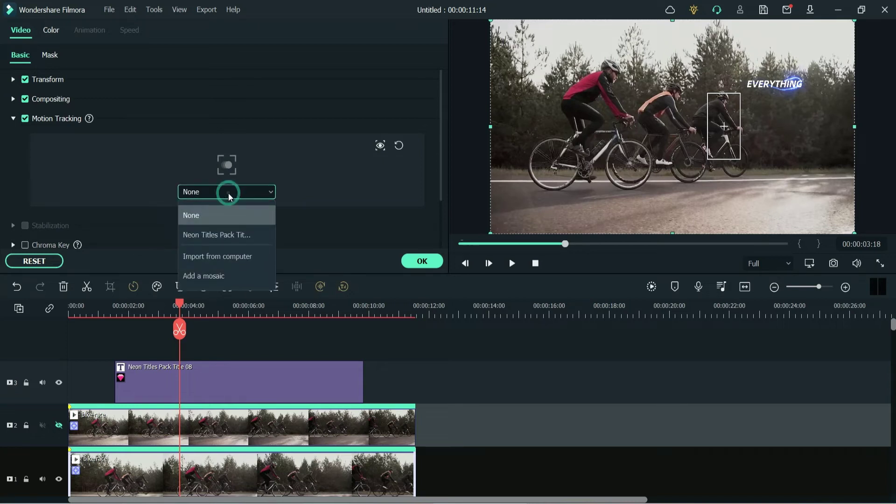
{"action": "left_click", "coordinate": [228, 235]}
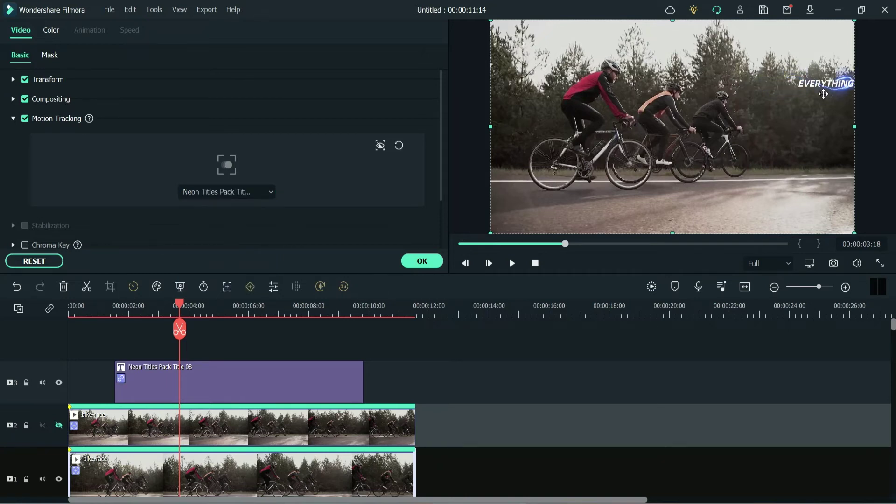
Step: At 00:00:02:16, move the EVERYTHING title group back above the leading cyclist, and play back its tracking
{"action": "left_click", "coordinate": [74, 310]}
{"action": "left_click", "coordinate": [146, 311]}
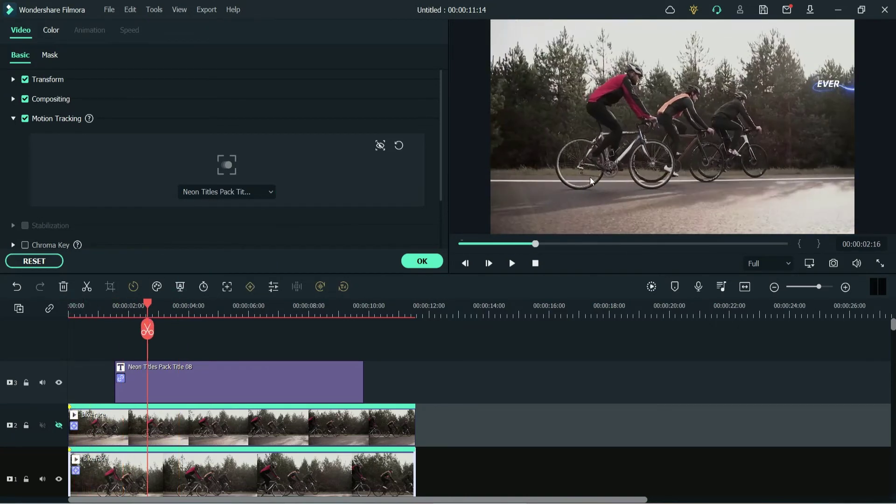
{"action": "left_click", "coordinate": [783, 93]}
{"action": "left_click", "coordinate": [783, 94]}
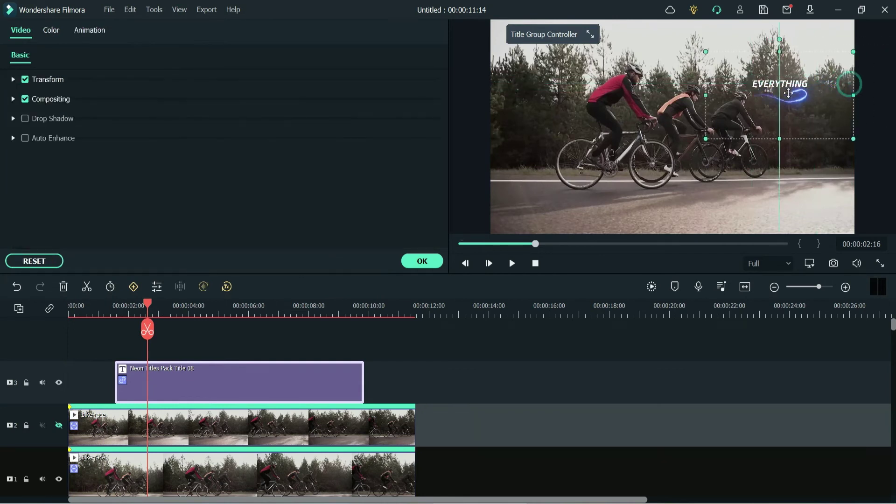
{"action": "left_click", "coordinate": [422, 261]}
{"action": "left_click_drag", "start_coordinate": [148, 304], "coordinate": [103, 304]}
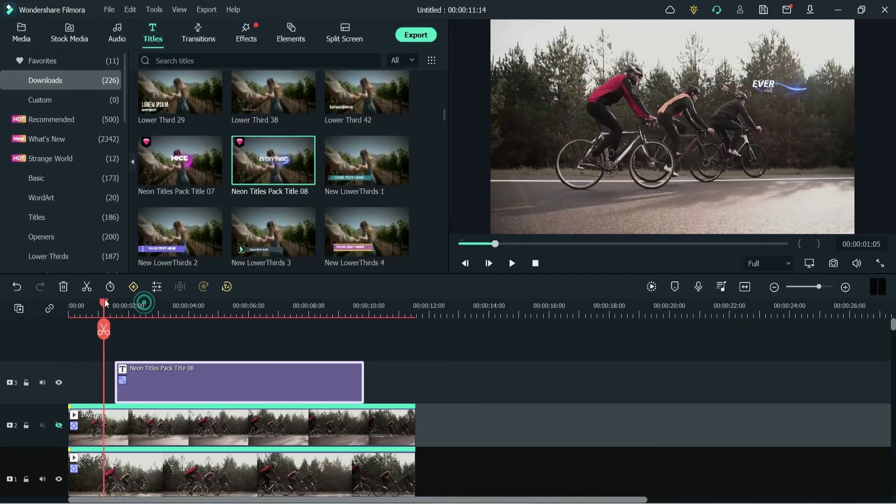
{"action": "key", "text": "space"}
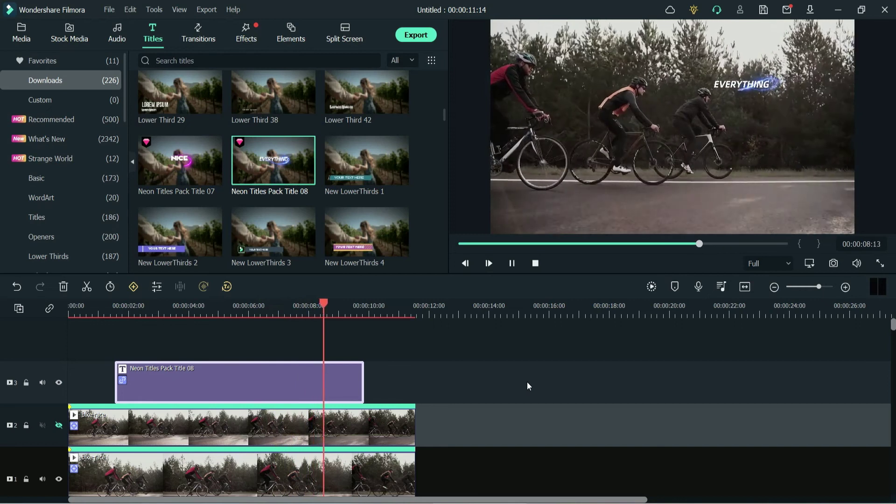
{"action": "key", "text": "space"}
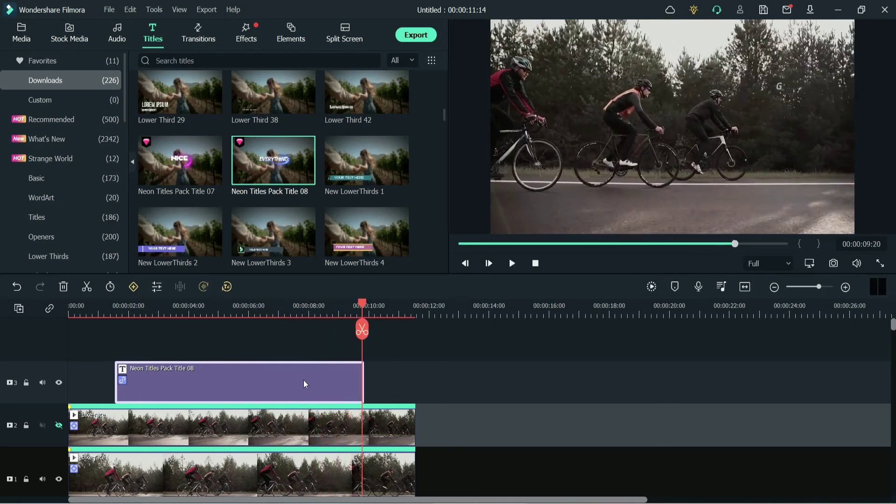
Step: Replace the text of both EVERYTHING layers, white and blue, in Neon Titles Pack Title 08 with the leading cyclist's name
{"action": "left_click", "coordinate": [248, 305]}
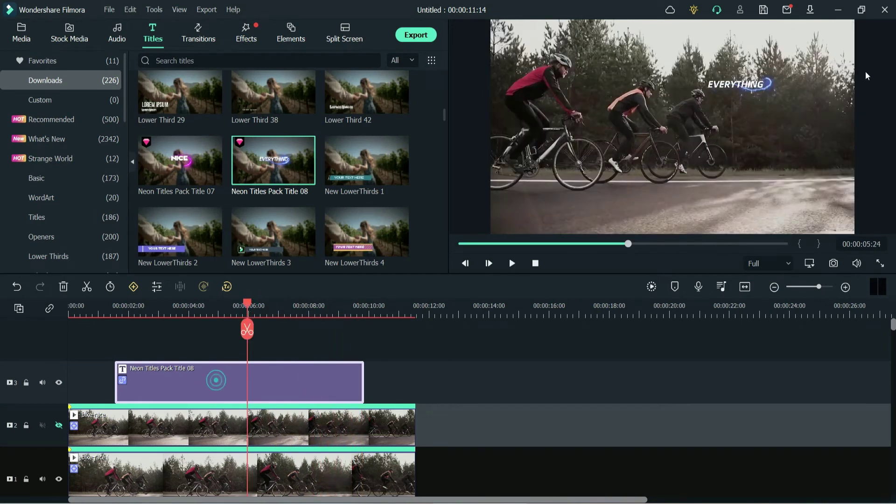
{"action": "double_click", "coordinate": [733, 89]}
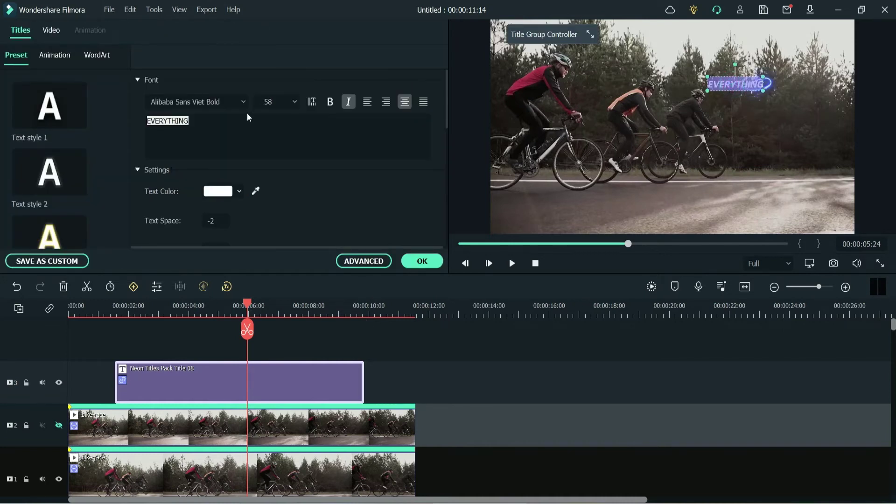
{"action": "type", "text": "JOHN"}
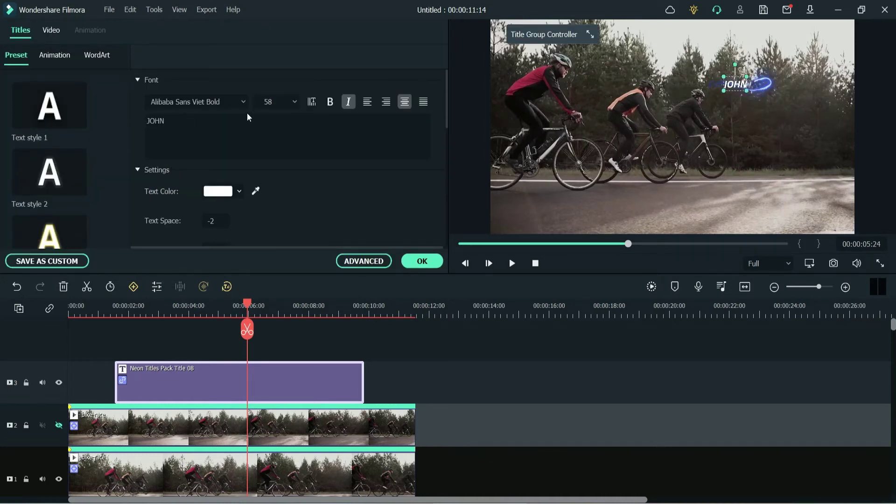
{"action": "left_click", "coordinate": [421, 260]}
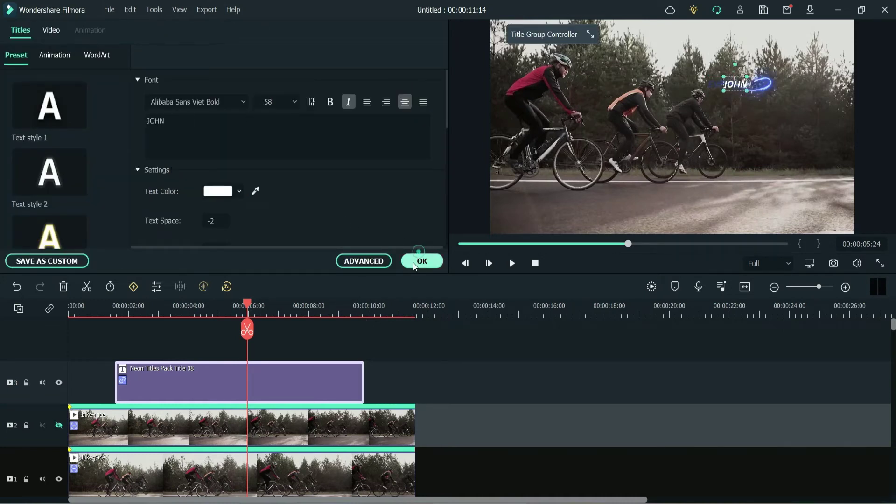
{"action": "double_click", "coordinate": [718, 86]}
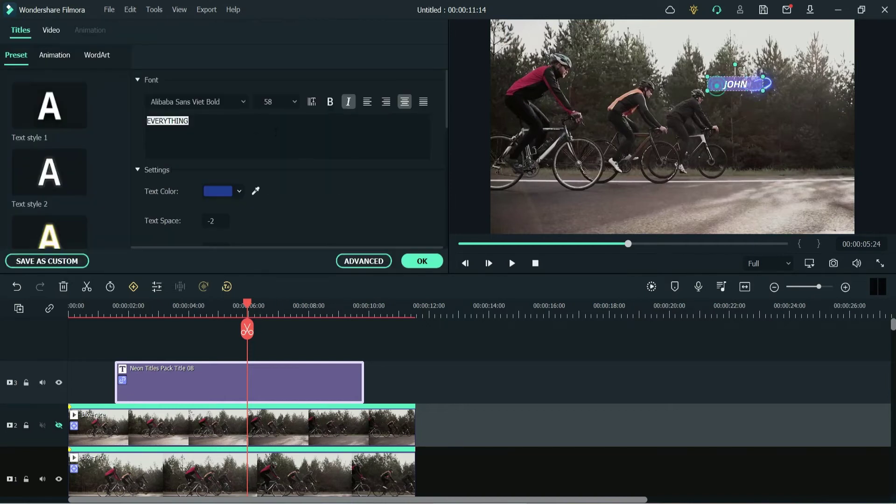
{"action": "type", "text": "JOHN"}
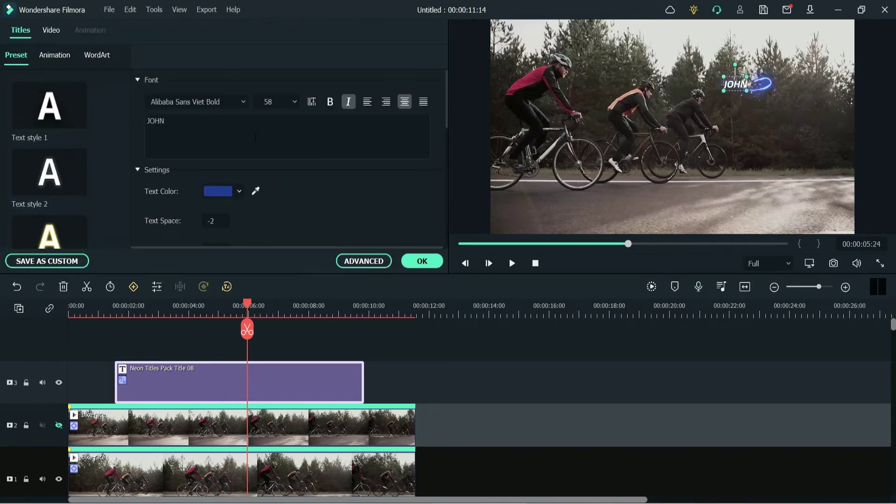
{"action": "left_click", "coordinate": [423, 261]}
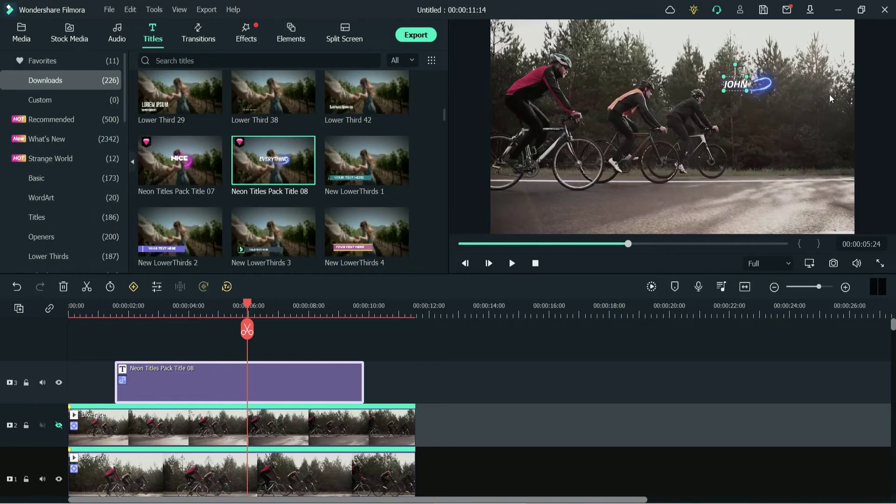
Step: Play back the leading cyclist's name title from its start at about 1.5 seconds until past its end
{"action": "left_click_drag", "start_coordinate": [247, 307], "coordinate": [115, 305]}
{"action": "key", "text": "space"}
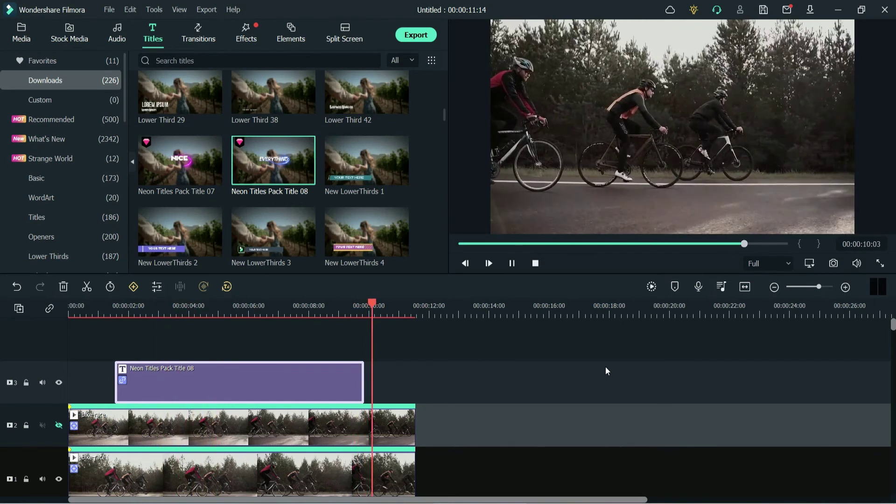
{"action": "key", "text": "space"}
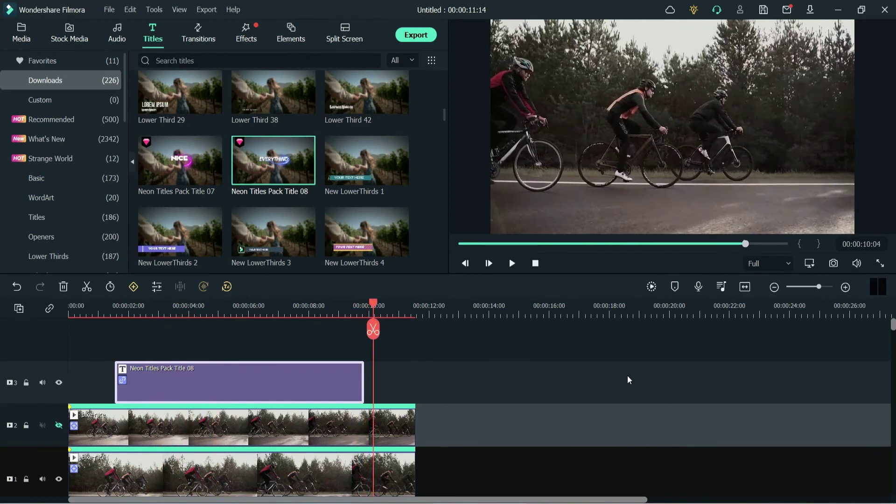
Step: Show video track 2 instead of track 1 and add Neon Titles Pack Title 07 on track 4, spanning the same time as Title 08
{"action": "left_click", "coordinate": [59, 479]}
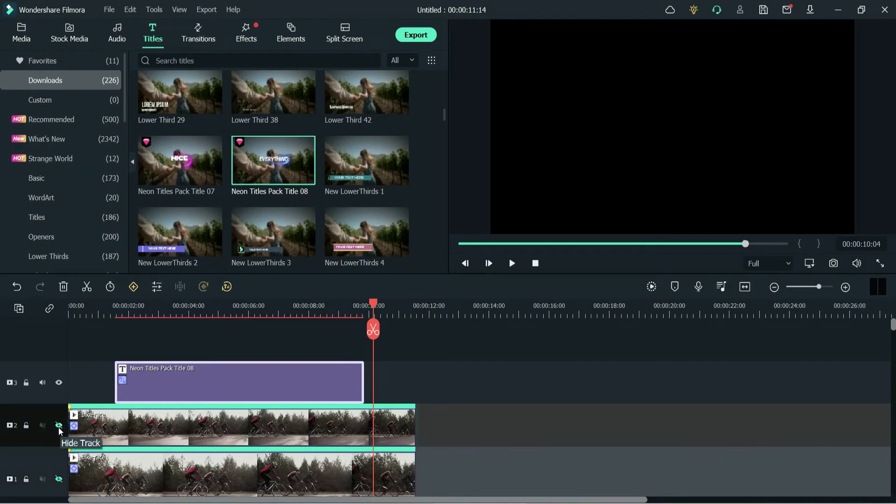
{"action": "left_click", "coordinate": [59, 426]}
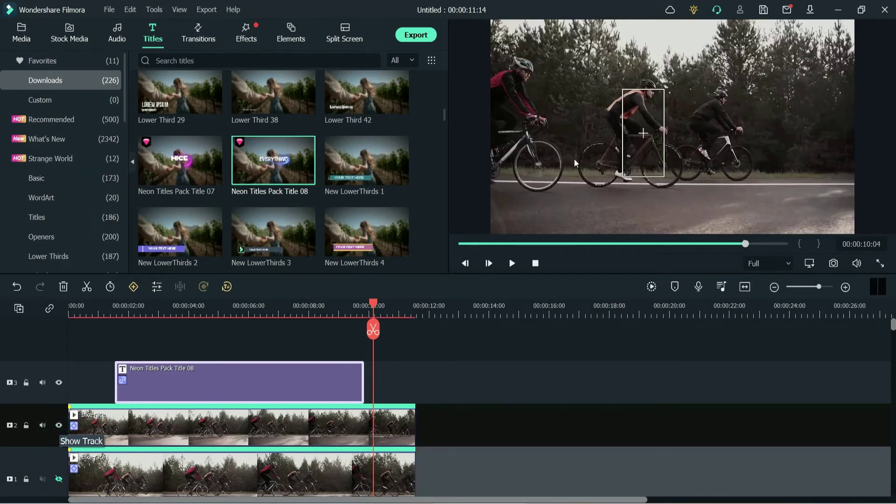
{"action": "left_click_drag", "start_coordinate": [374, 309], "coordinate": [92, 306]}
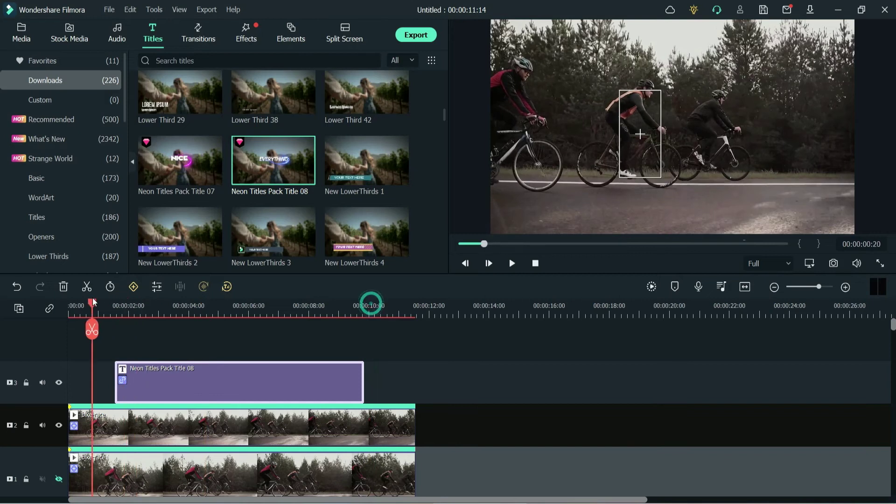
{"action": "left_click_drag", "start_coordinate": [185, 160], "coordinate": [125, 336]}
{"action": "left_click_drag", "start_coordinate": [266, 373], "coordinate": [363, 377]}
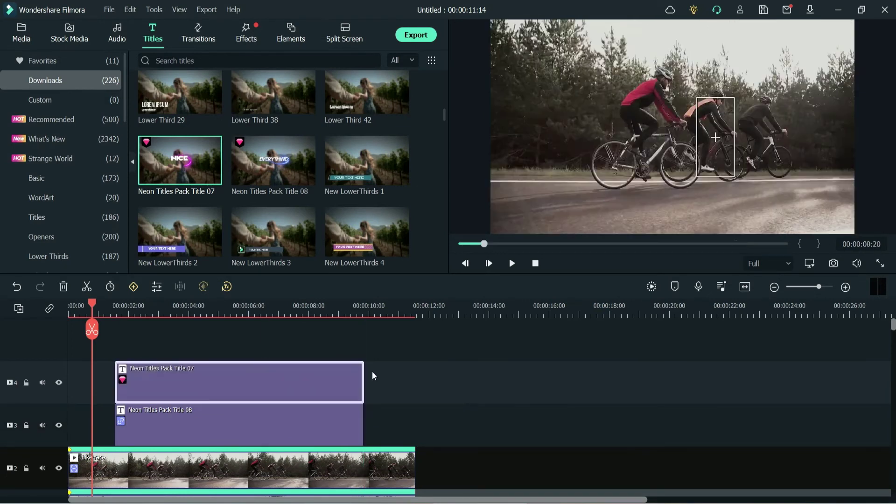
Step: Scale the NICE PLACE title group to 57.97% and, at 00:00:05:23, place it above the middle cyclist
{"action": "left_click", "coordinate": [211, 309]}
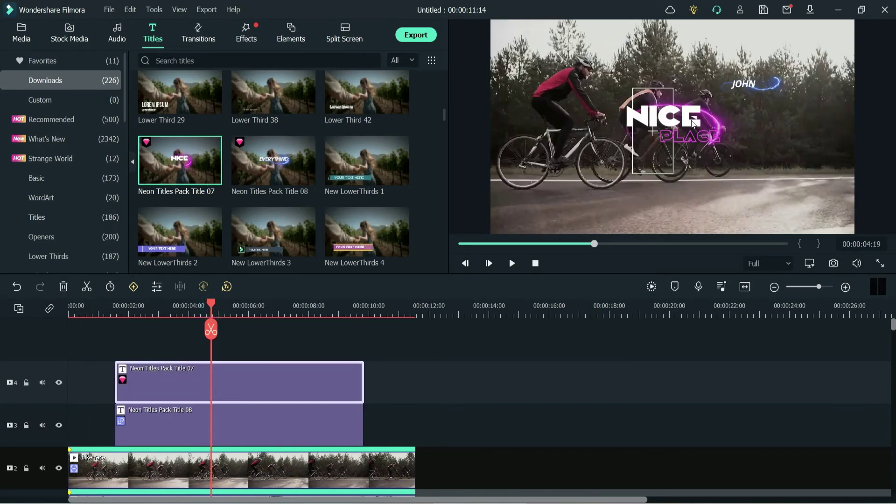
{"action": "left_click", "coordinate": [694, 125]}
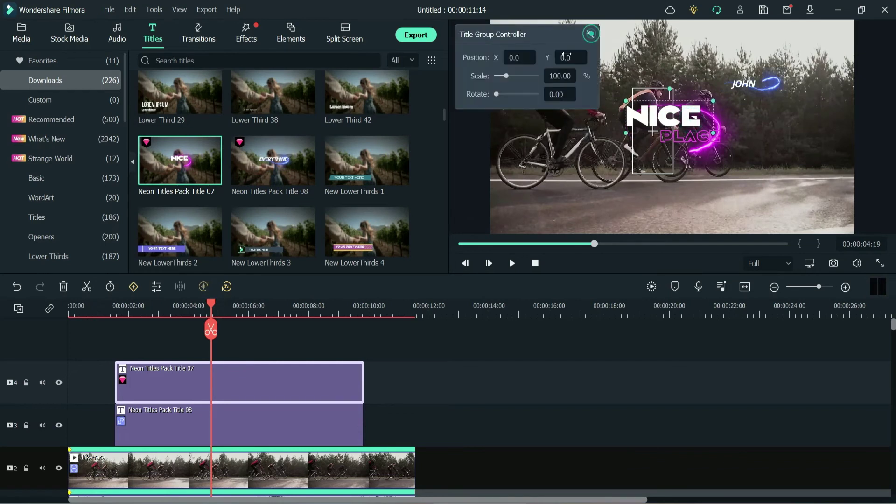
{"action": "left_click_drag", "start_coordinate": [505, 76], "coordinate": [502, 76]}
{"action": "left_click_drag", "start_coordinate": [212, 312], "coordinate": [120, 311]}
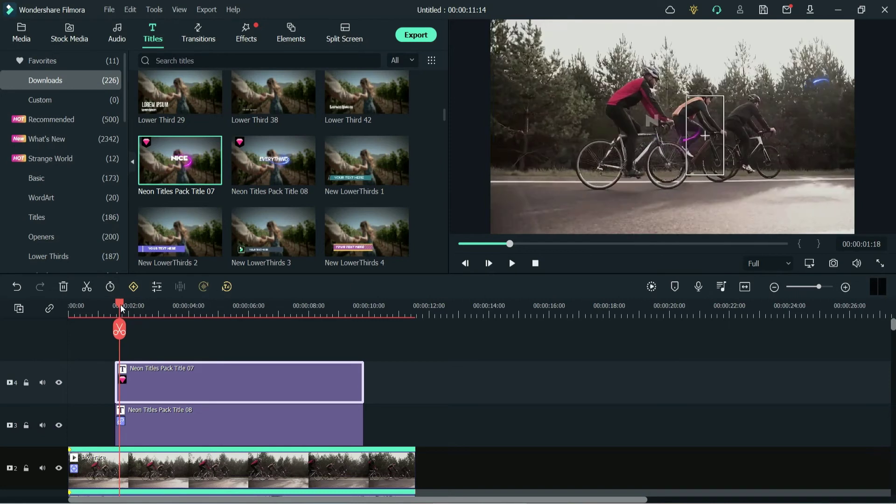
{"action": "left_click", "coordinate": [246, 310]}
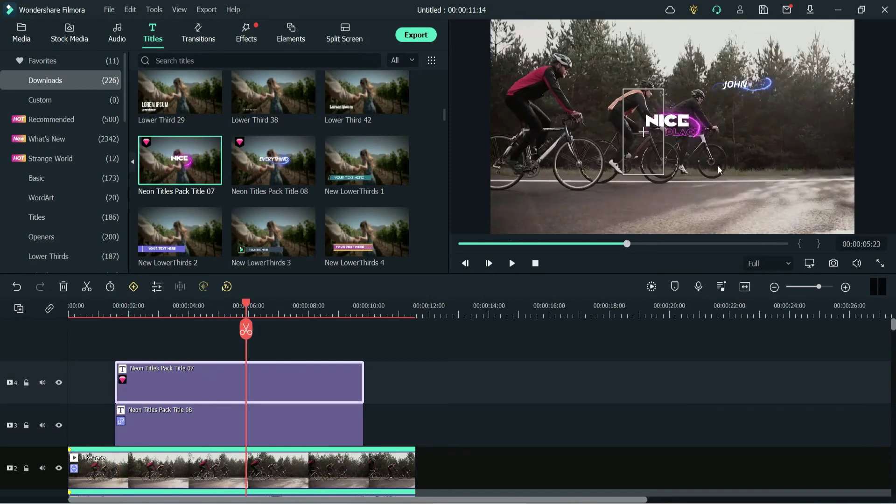
{"action": "left_click", "coordinate": [697, 122]}
{"action": "left_click_drag", "start_coordinate": [697, 119], "coordinate": [664, 62]}
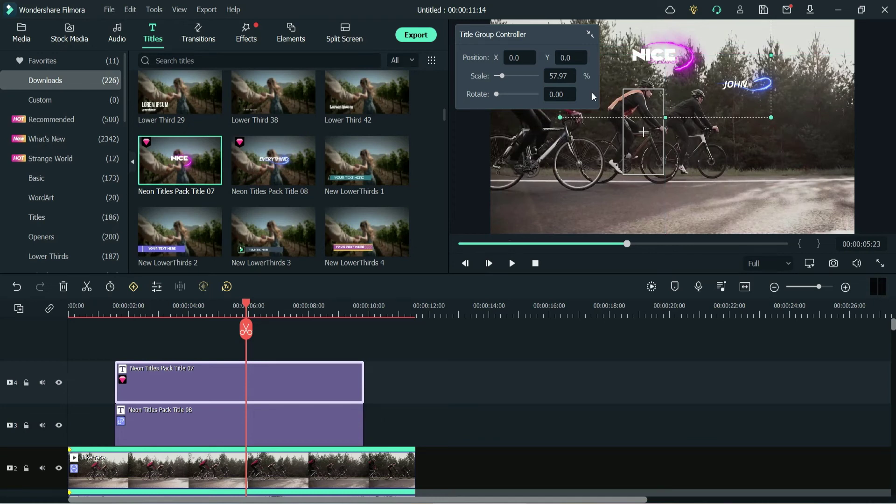
Step: Replace the NICE text with the middle cyclist's name and the PLACE text with T
{"action": "double_click", "coordinate": [661, 52]}
{"action": "type", "text": "MIKE"}
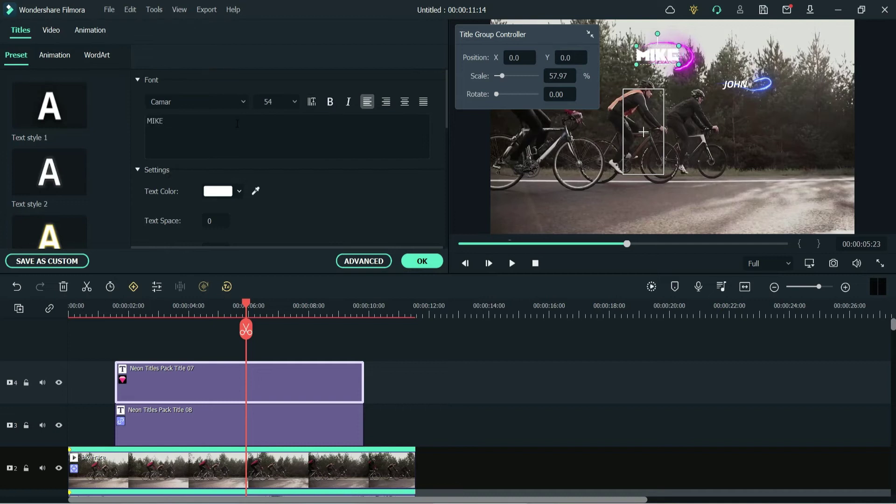
{"action": "left_click", "coordinate": [669, 52]}
{"action": "double_click", "coordinate": [669, 51]}
{"action": "double_click", "coordinate": [670, 51]}
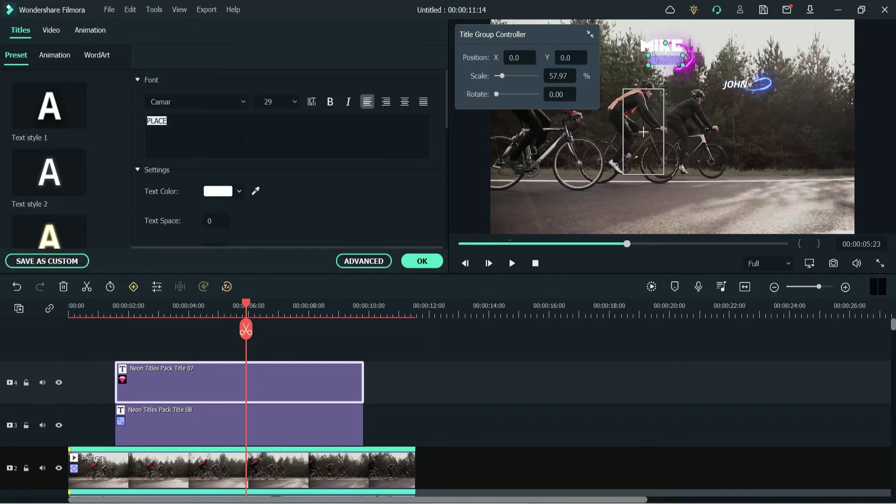
{"action": "left_click", "coordinate": [651, 47]}
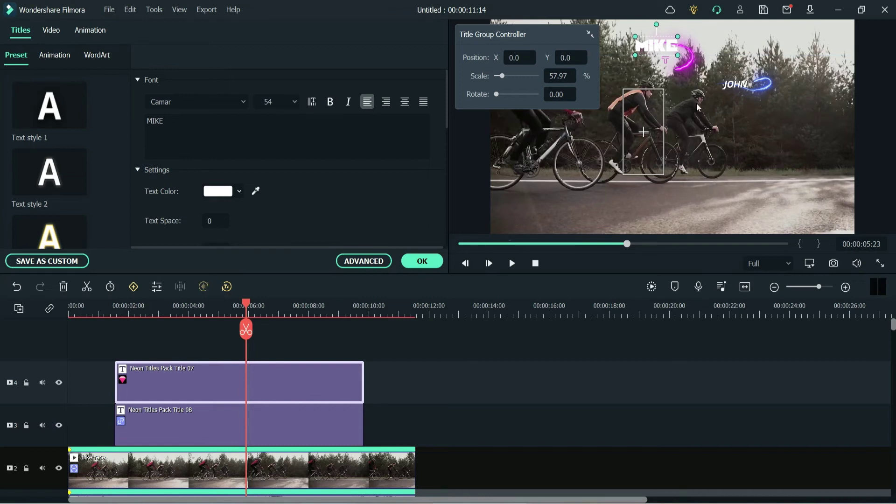
{"action": "left_click", "coordinate": [422, 261]}
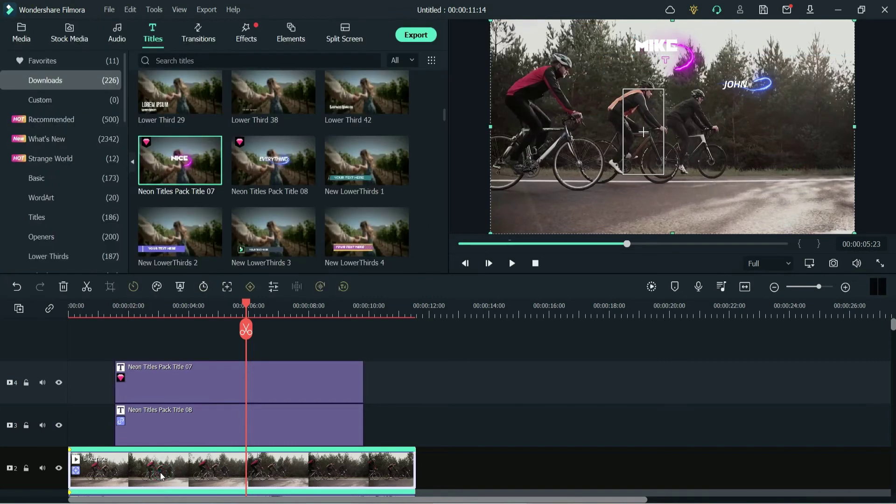
Step: Attach Neon Titles Pack Title 07 to the motion tracking of the track 2 bike-race clip
{"action": "double_click", "coordinate": [161, 476]}
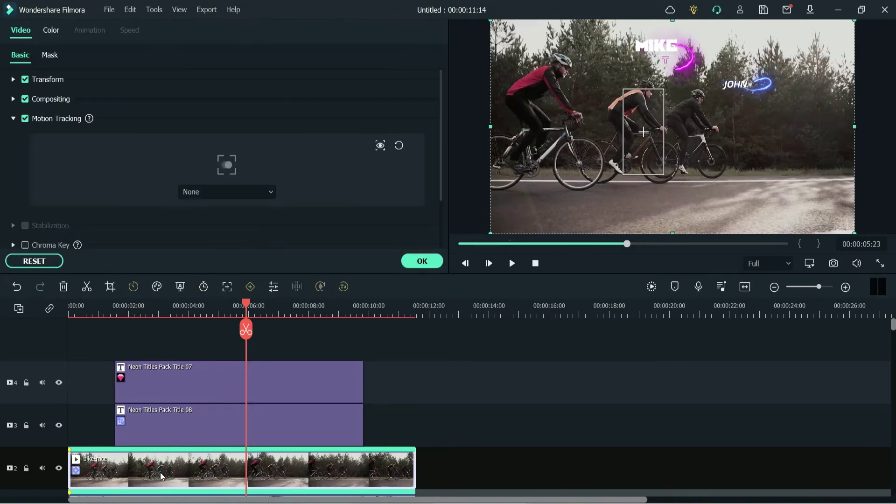
{"action": "left_click", "coordinate": [233, 192]}
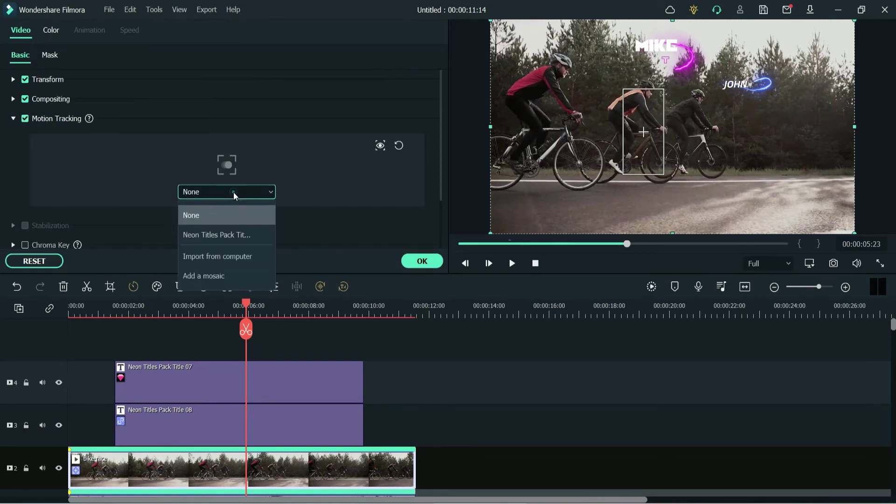
{"action": "left_click", "coordinate": [225, 234]}
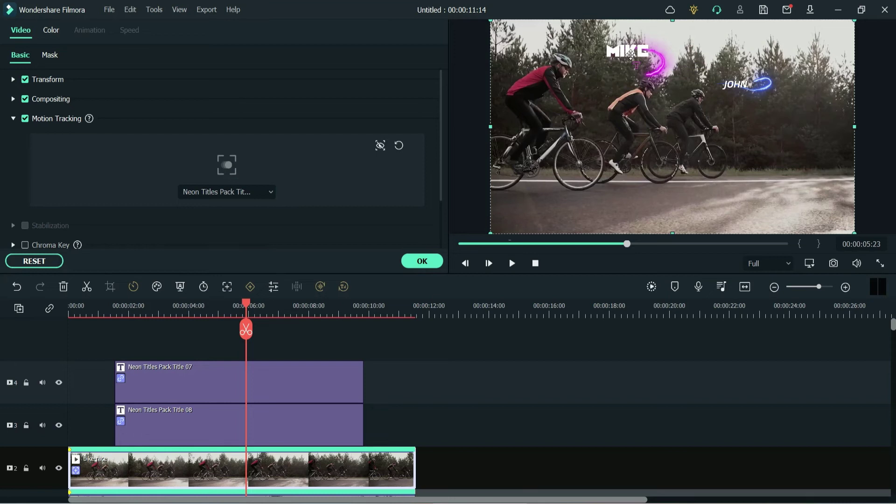
Step: Move the Neon Titles Pack Title 07 group back above the middle cyclist and play back both tracked titles from 00:00:01:08
{"action": "left_click_drag", "start_coordinate": [631, 55], "coordinate": [673, 69]}
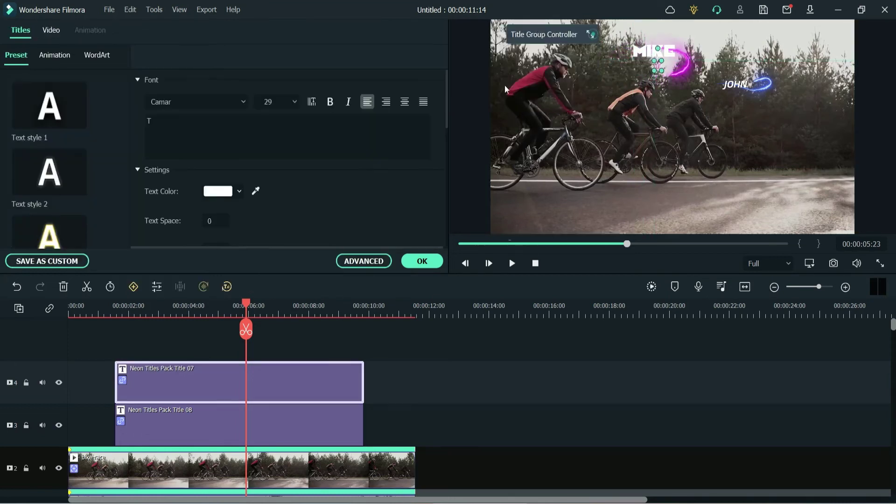
{"action": "left_click", "coordinate": [422, 261]}
{"action": "left_click", "coordinate": [108, 308]}
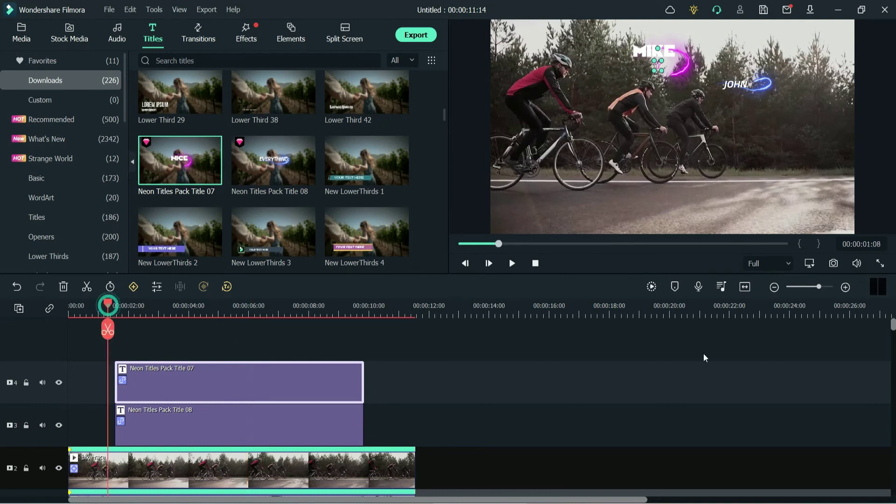
{"action": "key", "text": "space"}
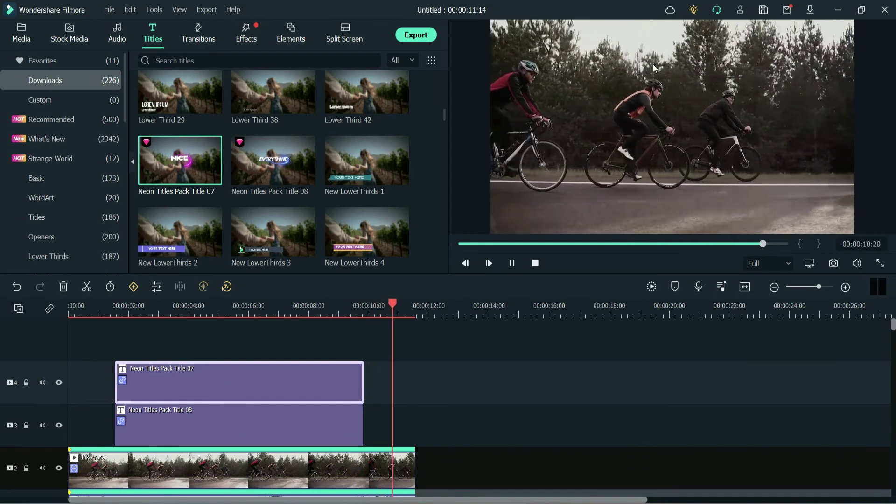
Step: Extend the ends of Neon Titles Pack Title 08 and Title 07 to about 10.8 seconds and play back the result
{"action": "left_click", "coordinate": [324, 422]}
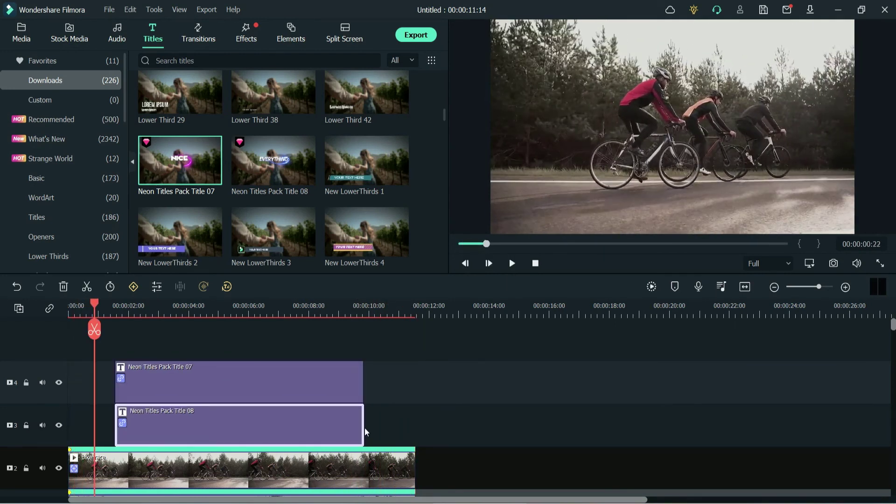
{"action": "left_click_drag", "start_coordinate": [363, 424], "coordinate": [394, 424]}
{"action": "left_click", "coordinate": [332, 383]}
{"action": "left_click_drag", "start_coordinate": [362, 381], "coordinate": [394, 382]}
{"action": "key", "text": "space"}
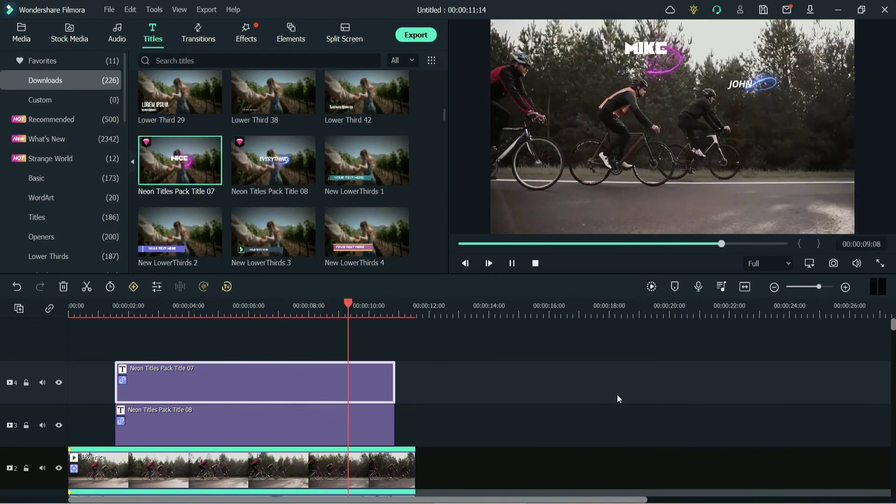
Step: Add the Be fun music on audio track 1 from the project start and cut off everything after 00:00:11:14
{"action": "left_click", "coordinate": [117, 32]}
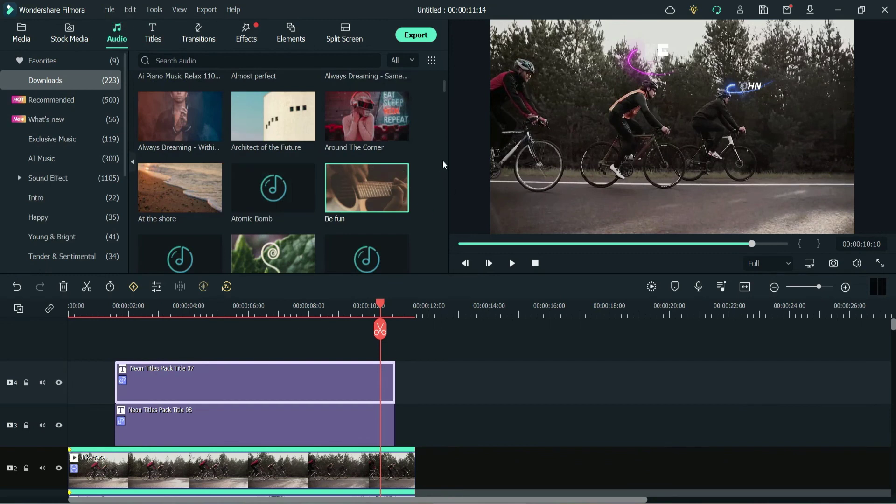
{"action": "left_click_drag", "start_coordinate": [383, 189], "coordinate": [272, 469]}
{"action": "left_click", "coordinate": [417, 309]}
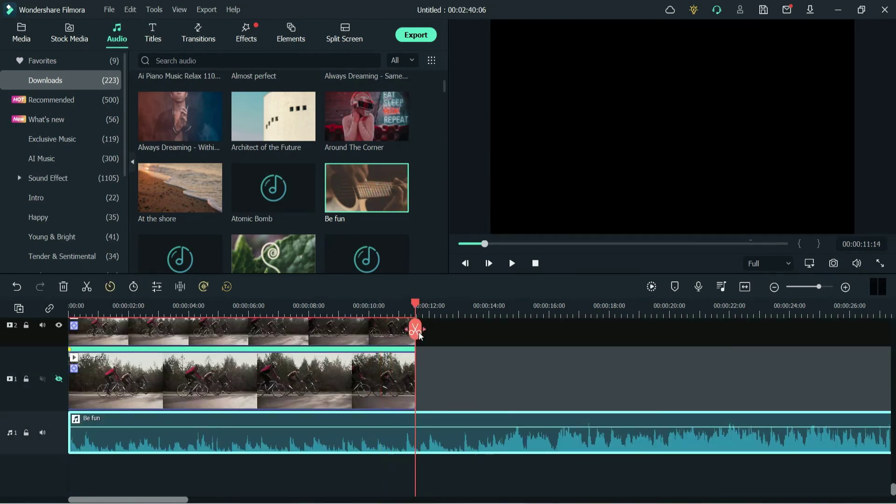
{"action": "left_click", "coordinate": [416, 330]}
{"action": "key", "text": "Delete"}
Step: Play back the bike-race project with its music to the end and select the track 1 bike-race clip
{"action": "left_click", "coordinate": [511, 263]}
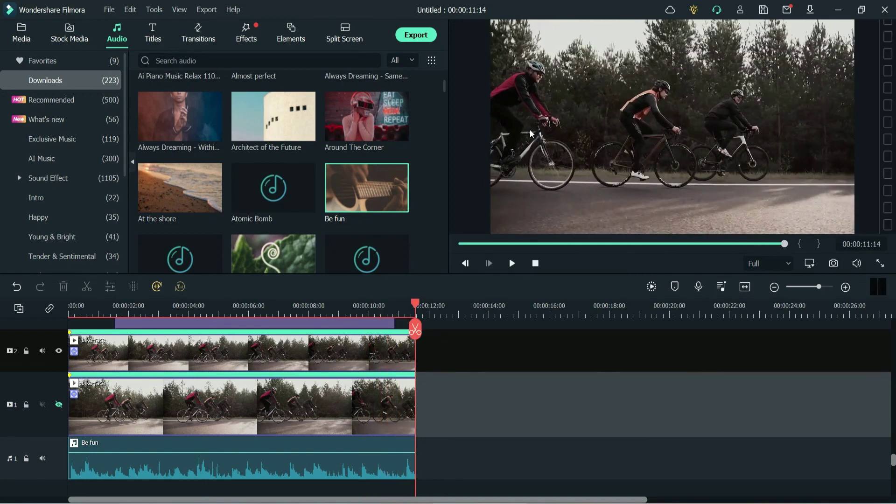
{"action": "scroll", "coordinate": [549, 358], "scroll_direction": "down", "scroll_amount": 1}
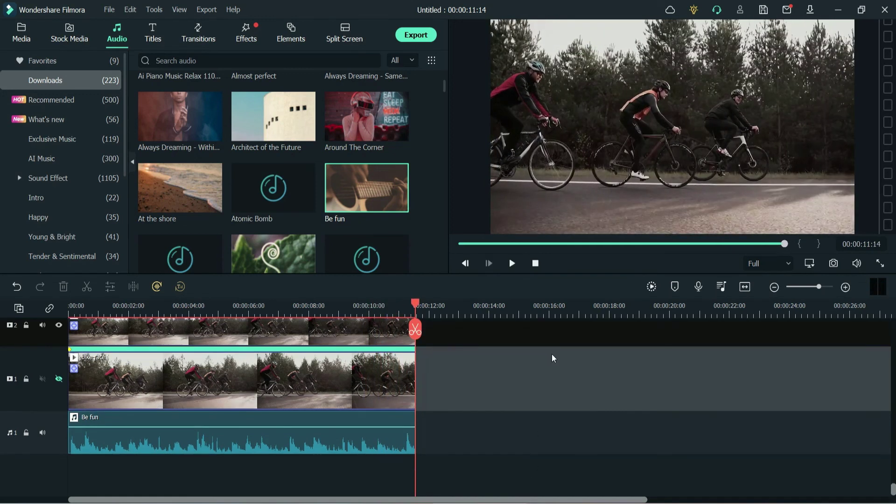
{"action": "left_click", "coordinate": [218, 390]}
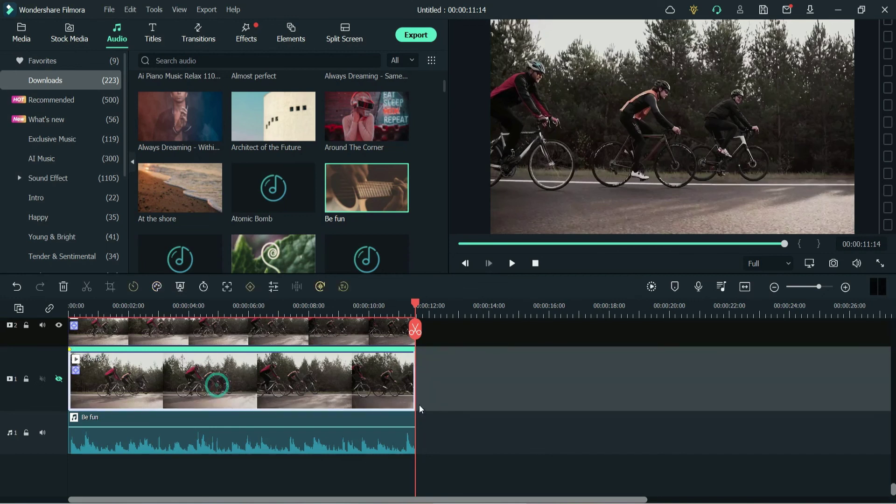